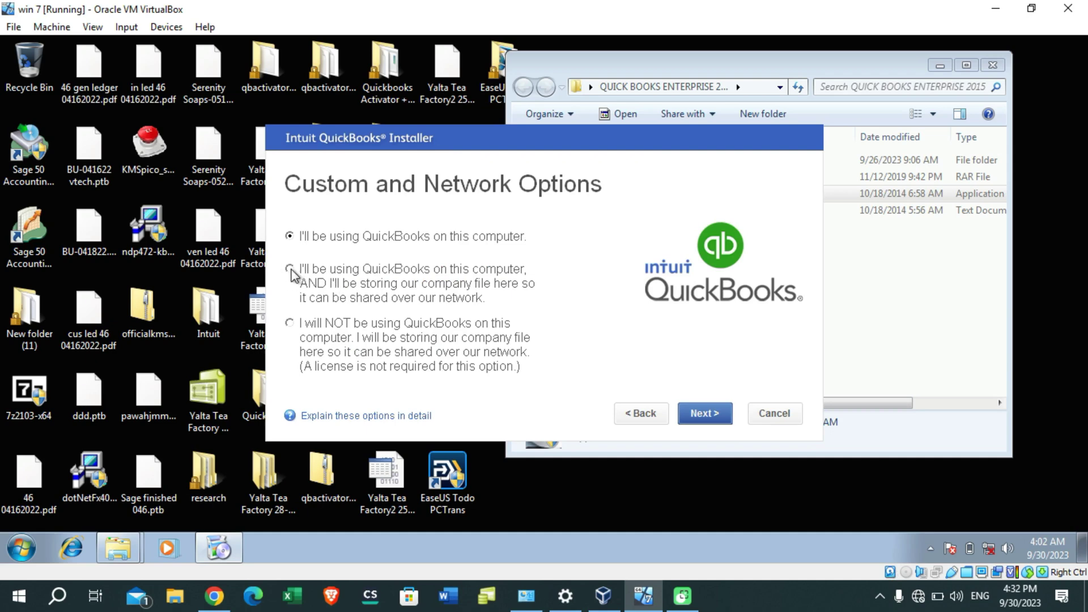
Choose 'I'll be using QuickBooks on this computer, AND I'll be storing our company file here'.
left_click(290, 268)
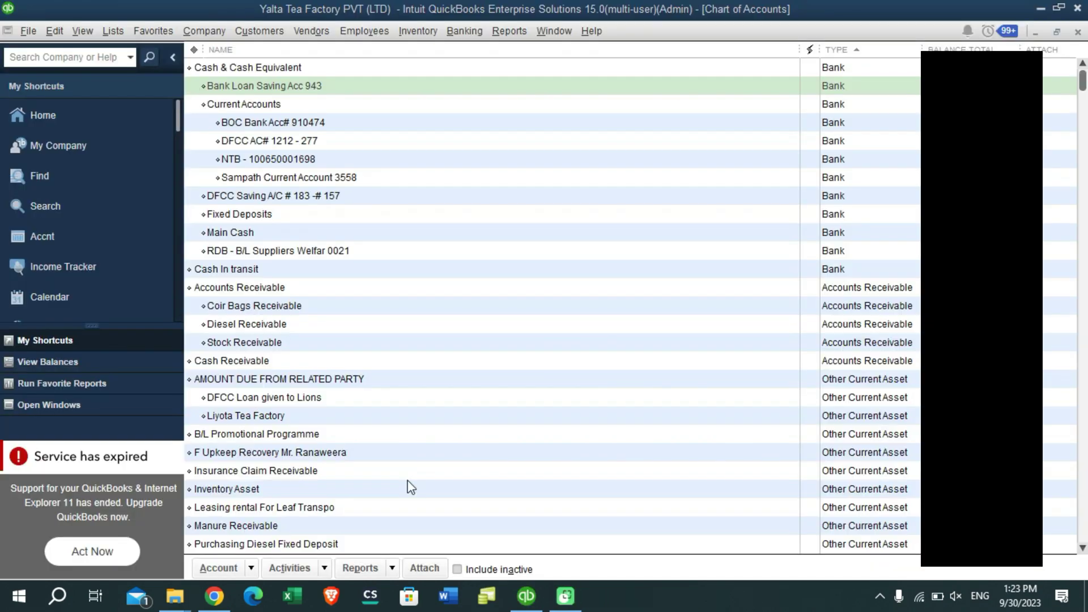
left_click(205, 592)
Open Company > Users > Set Up Users and Roles and sign in with the admin password.
left_click(209, 31)
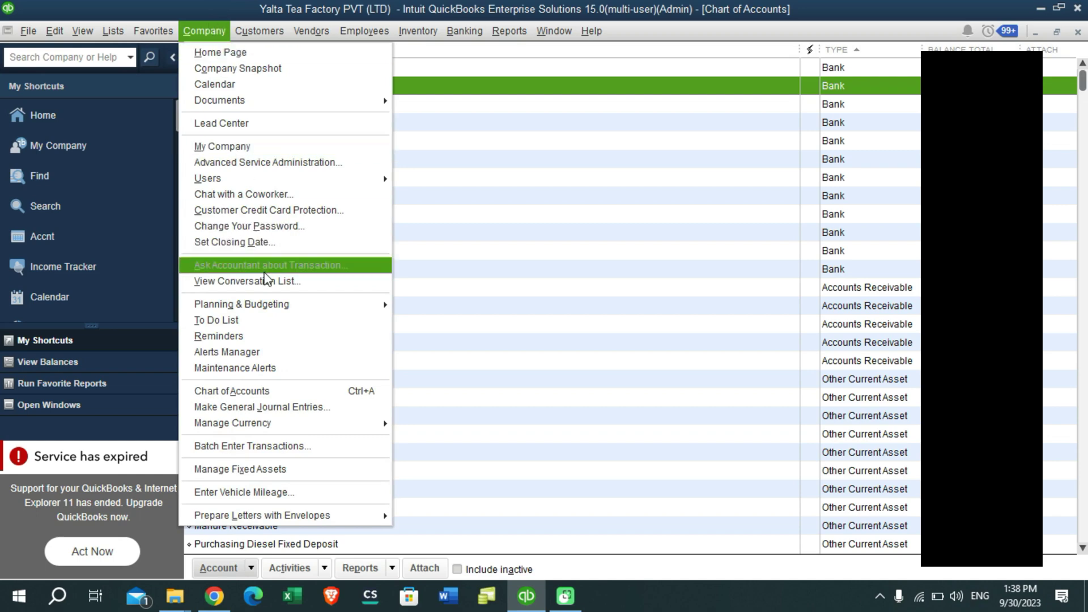
mouse_move(287, 180)
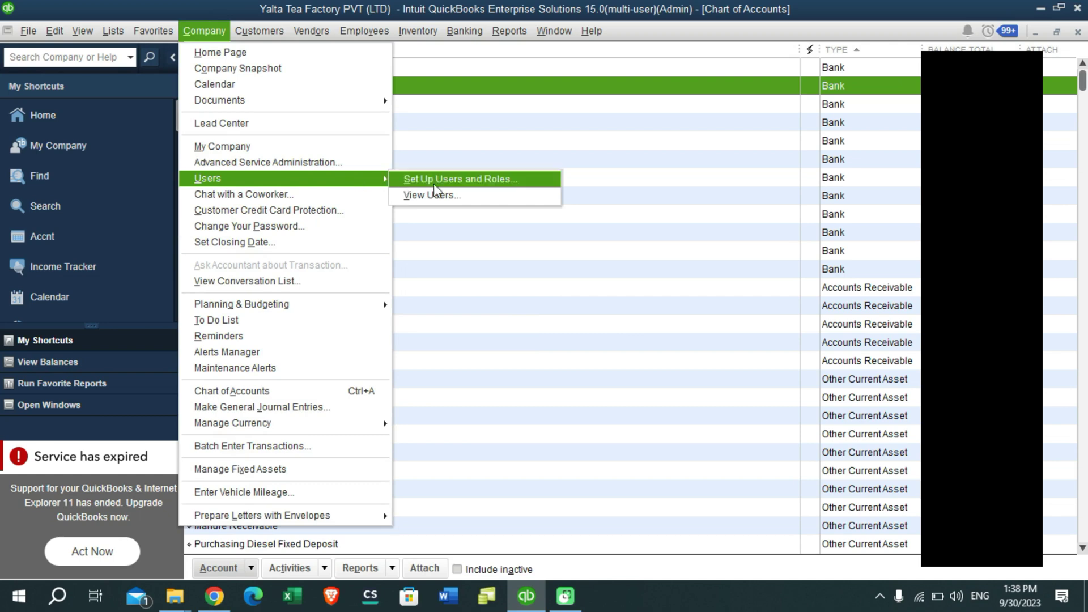
left_click(497, 180)
type("***")
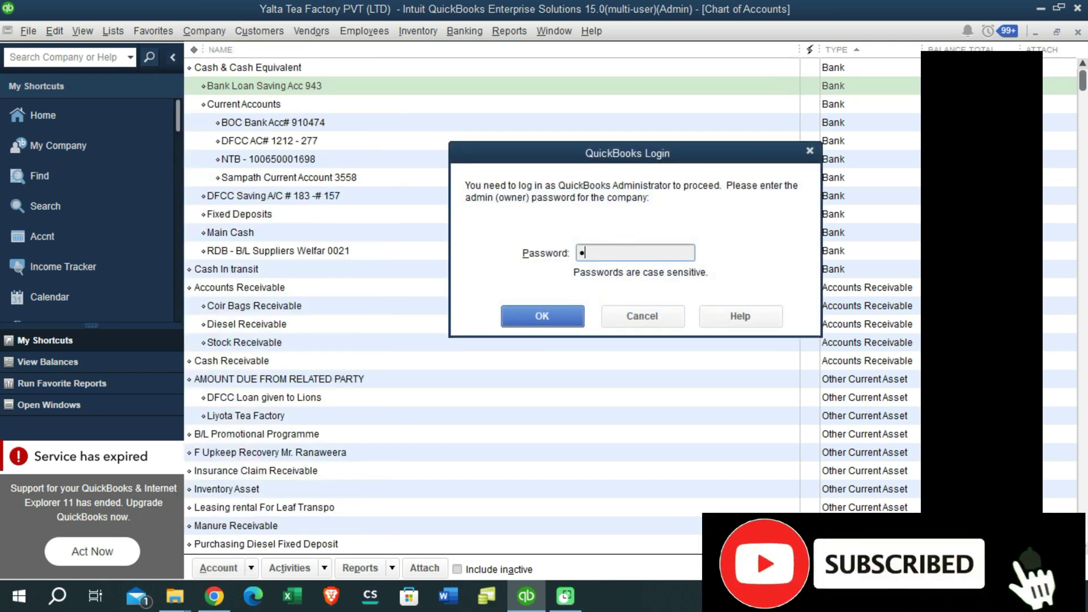
type("****")
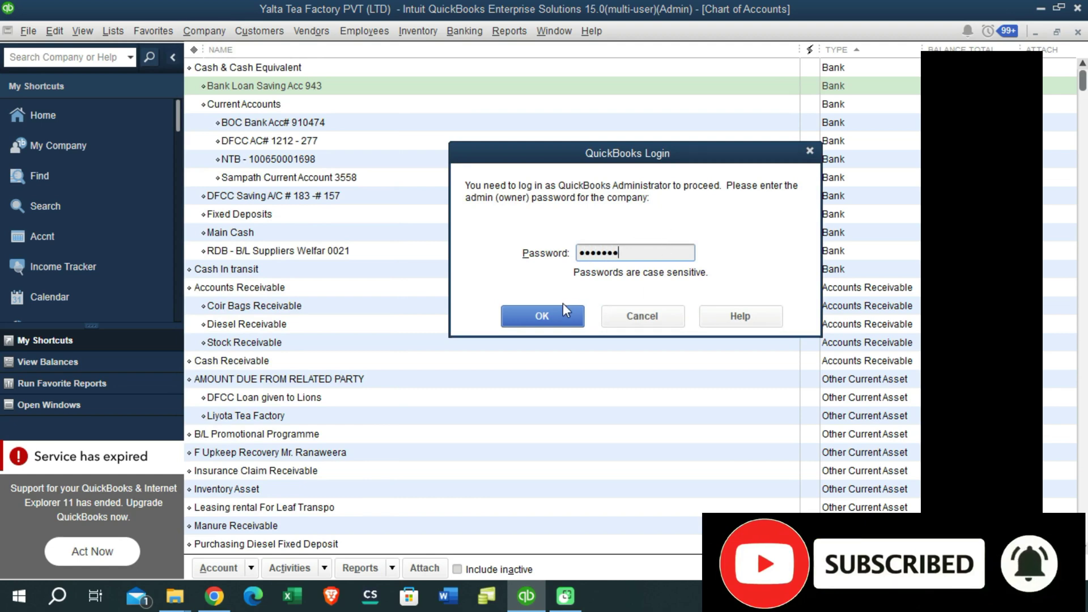
left_click(563, 321)
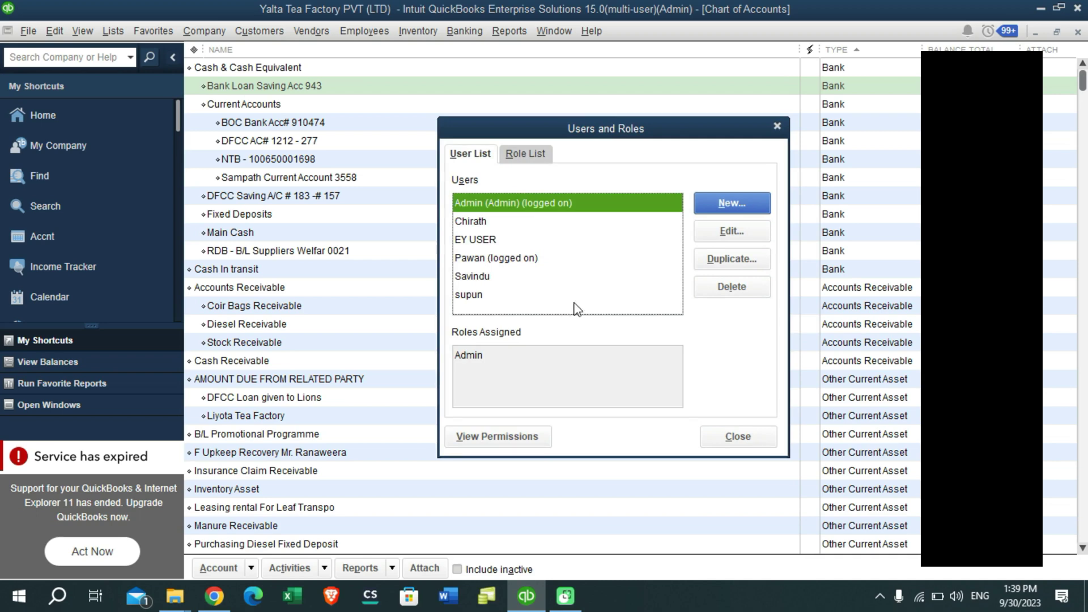
Create a new user named VTech, entering and confirming its password.
left_click(740, 204)
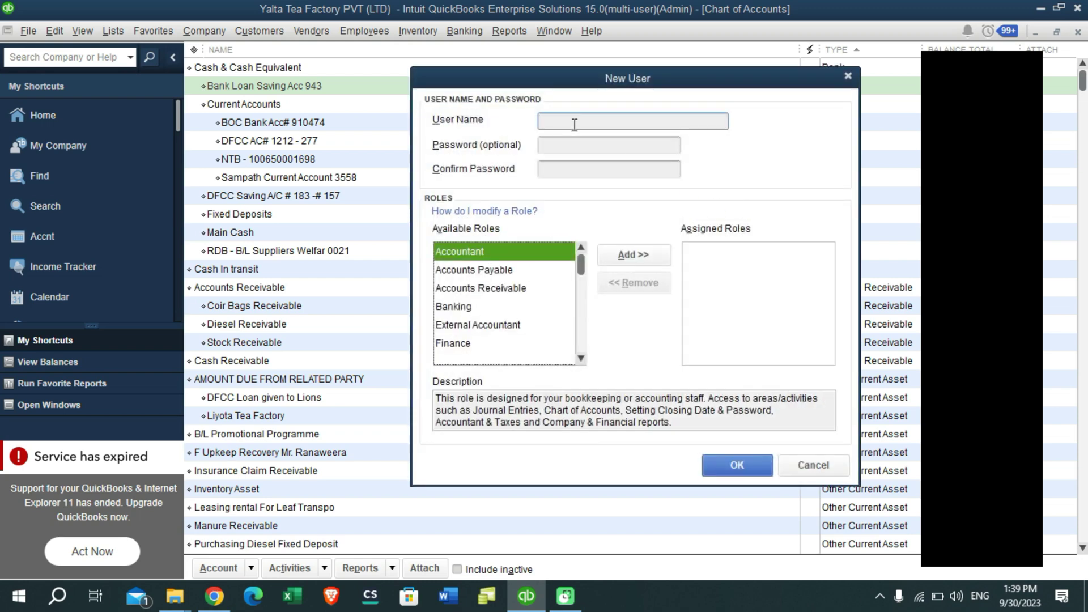
type("VTech")
key("Tab")
key("Tab")
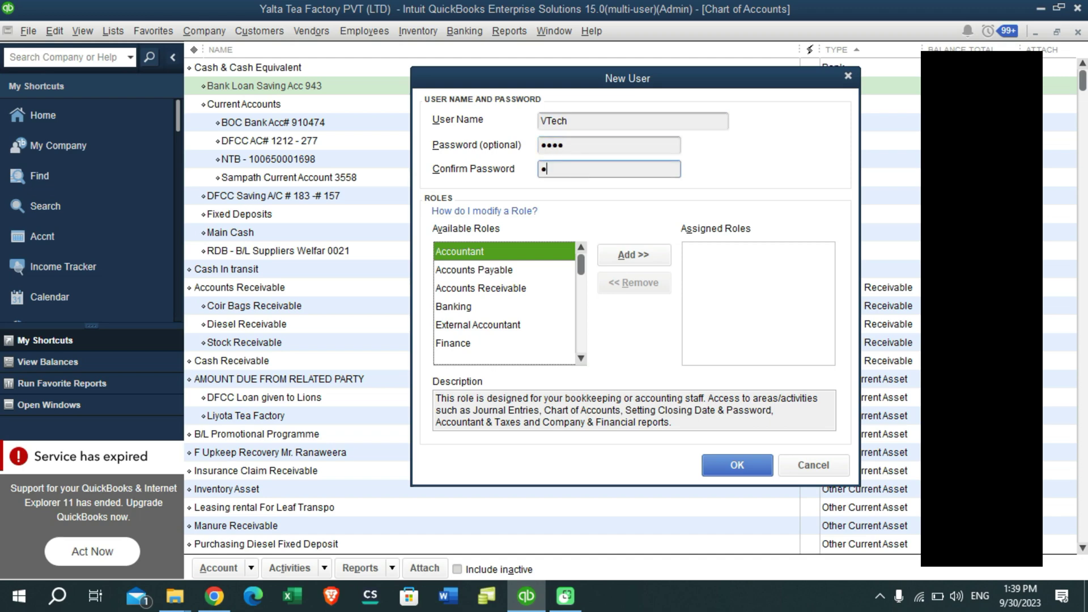
Assign the Full Access role to VTech, save the user, and close Users and Roles.
scroll(526, 293, "down", 2)
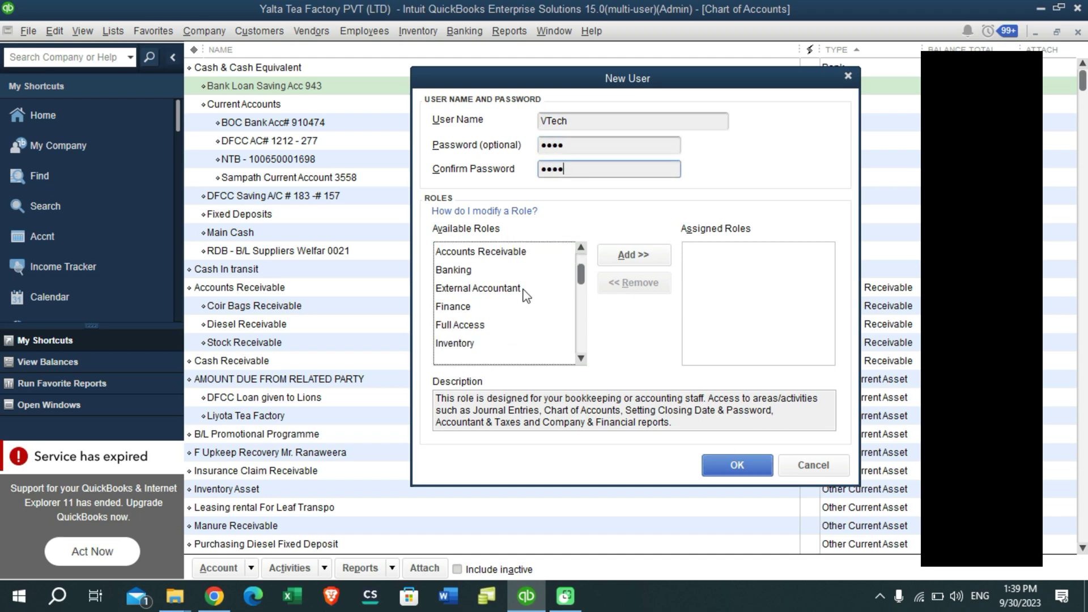
left_click(452, 308)
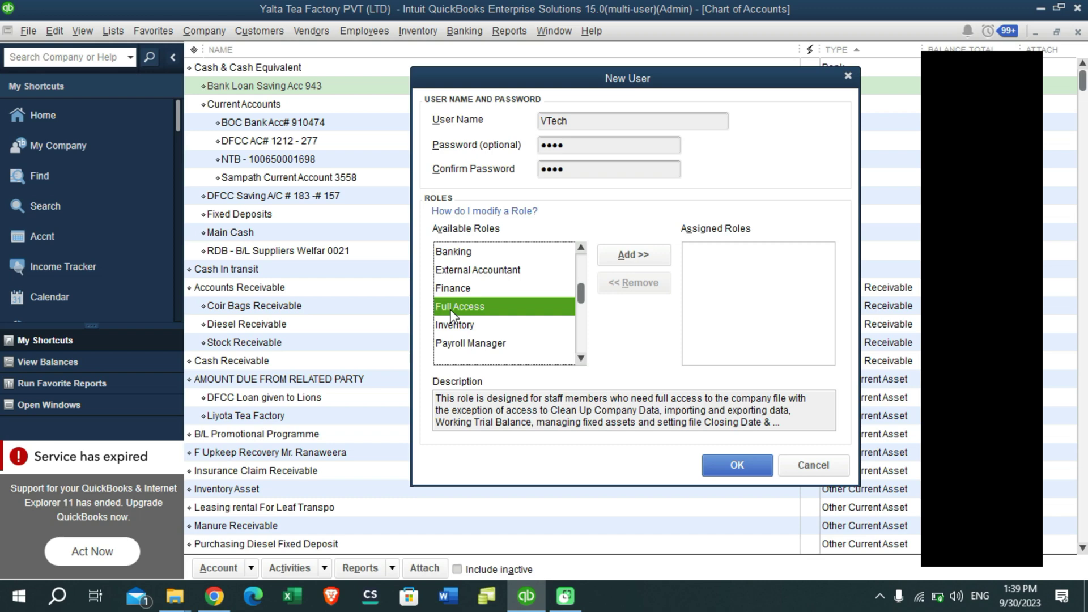
left_click(633, 255)
left_click(740, 468)
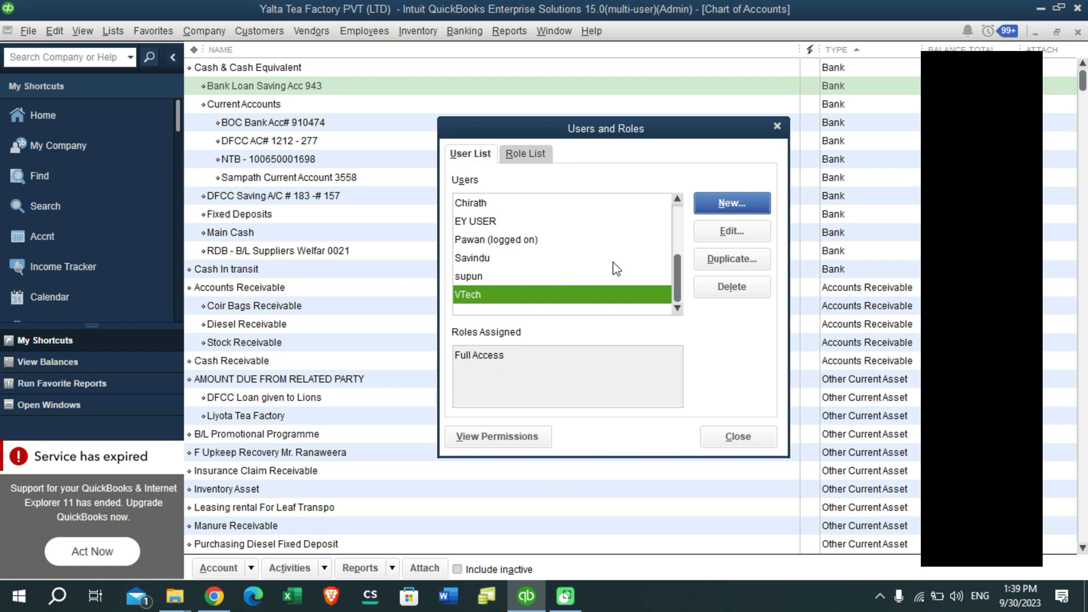
left_click(756, 442)
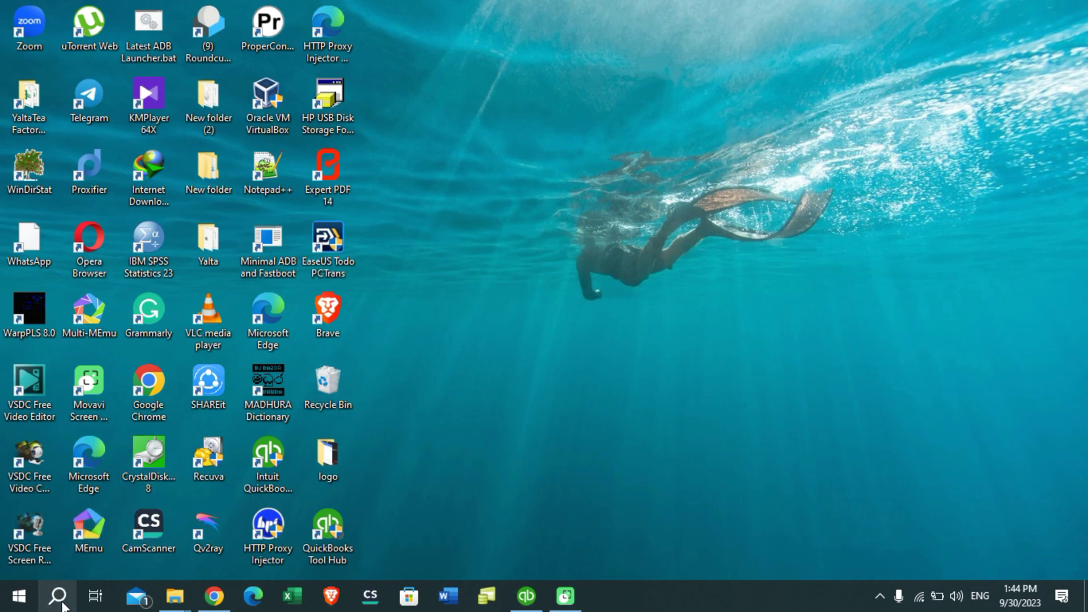
Search Windows for 'network conn' and open View network connections.
left_click(63, 605)
type("nt")
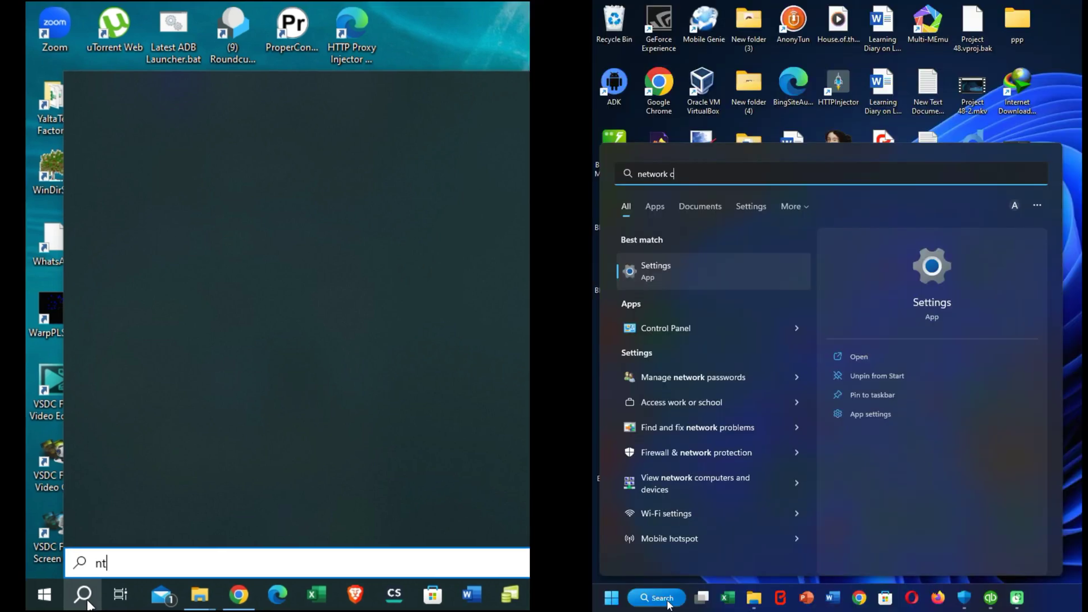
key("BackSpace")
type("etwork")
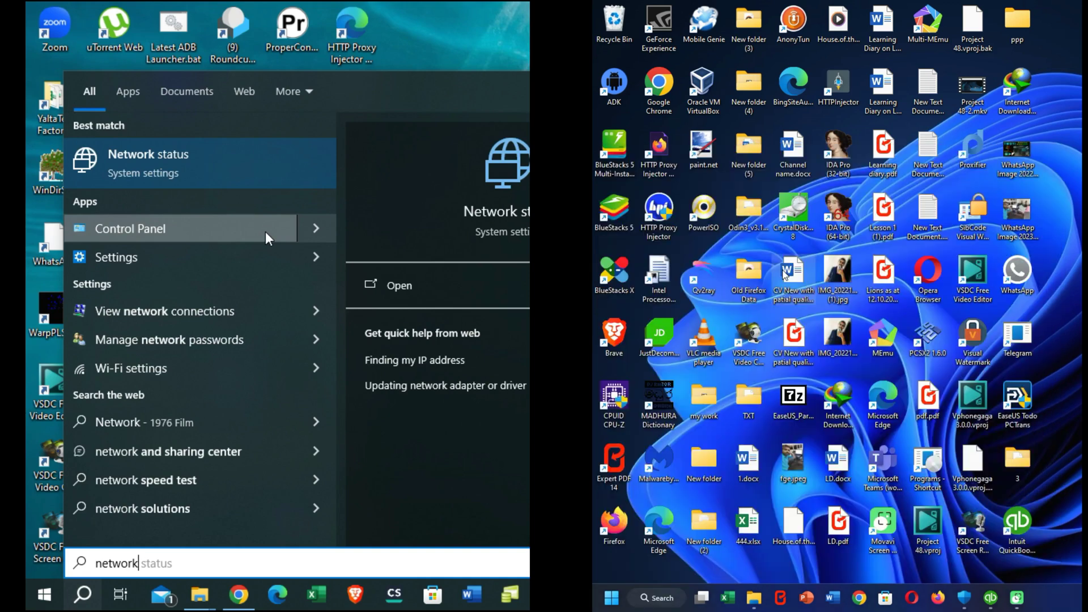
type(" conn")
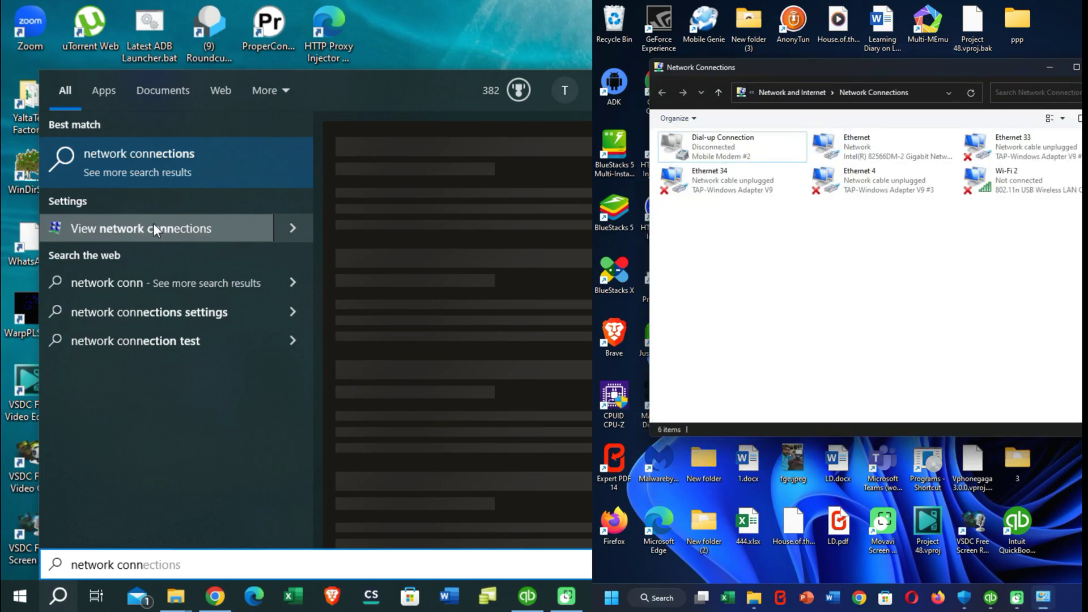
left_click(153, 226)
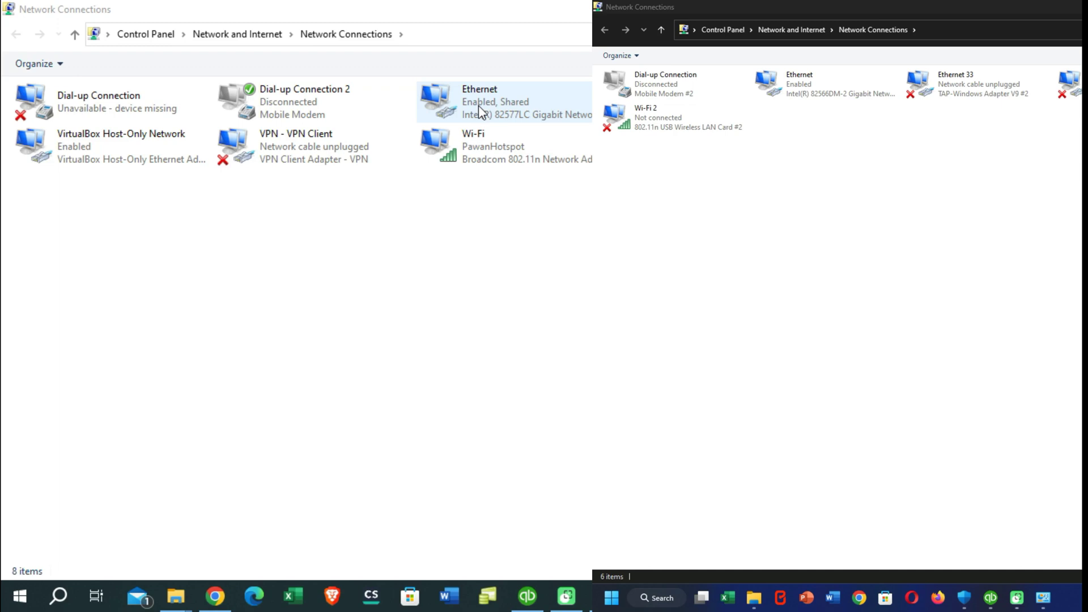
Open Properties for the Ethernet adapter on both the server and the client PC.
left_click(478, 105)
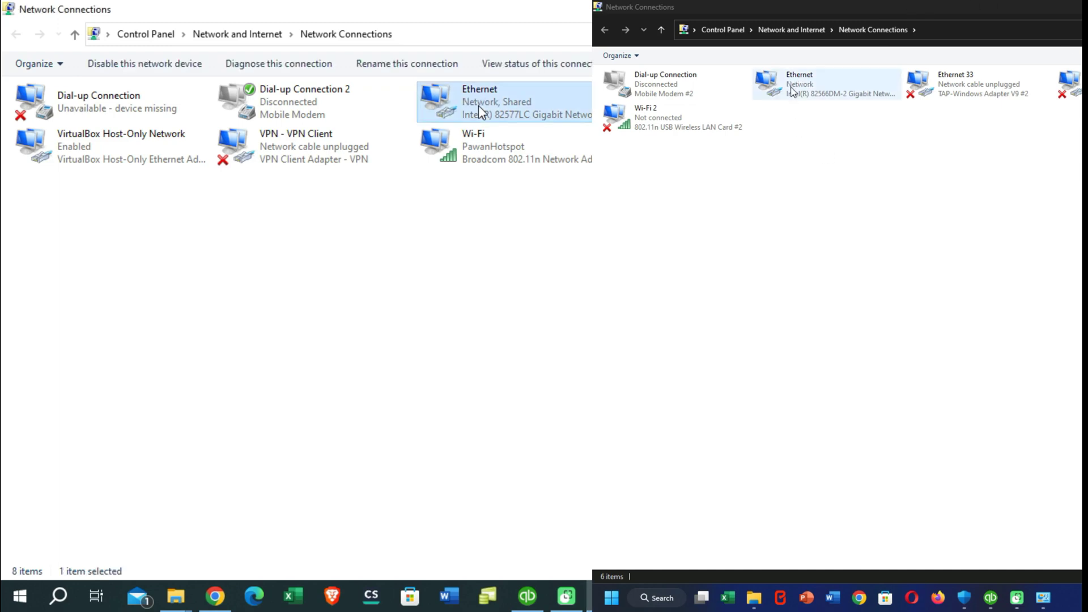
right_click(478, 105)
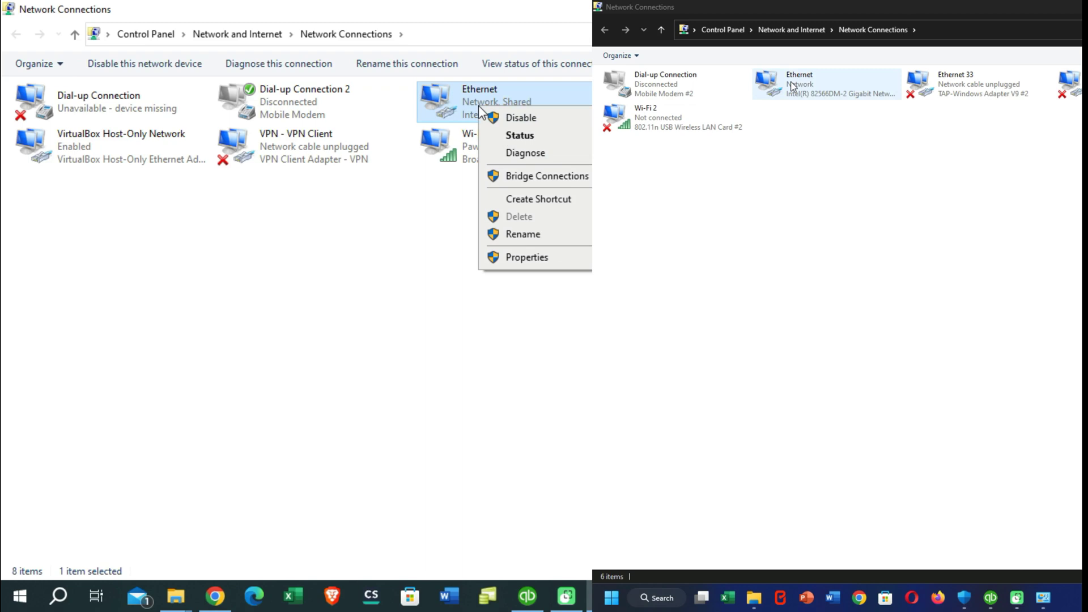
left_click(792, 85)
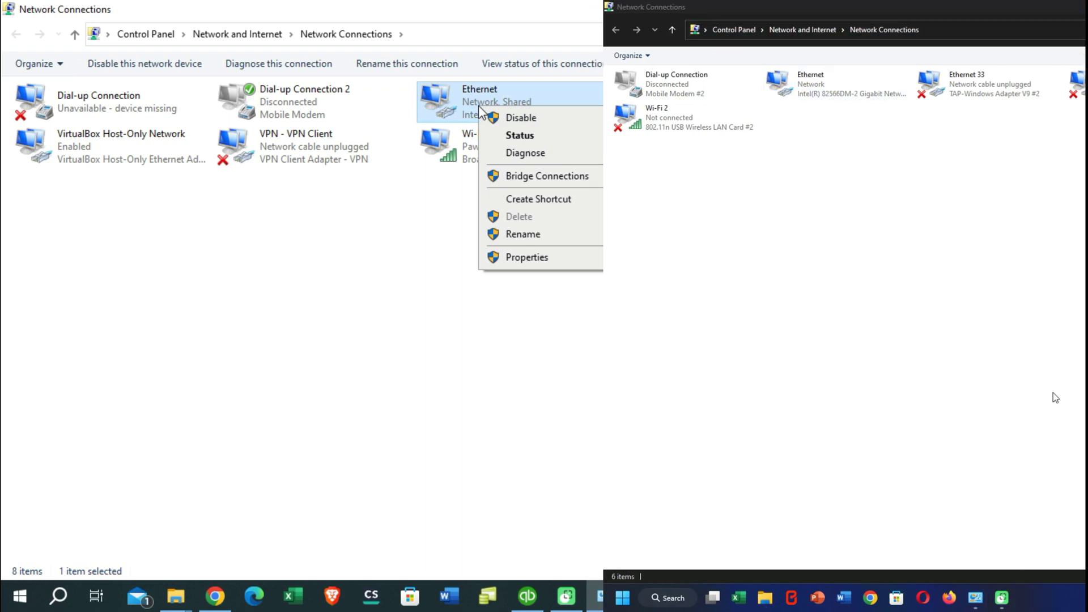
left_click(542, 258)
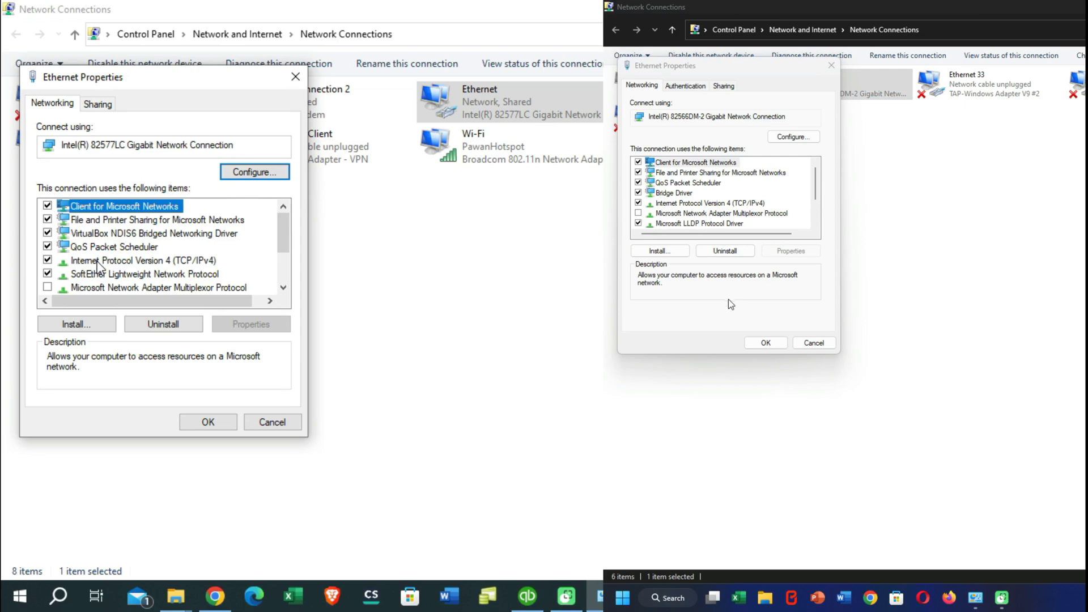
Give the server's IPv4 static IP 192.168.0.1, mask 255.255.255.0, and gateway 192.168.0.2.
left_click(105, 263)
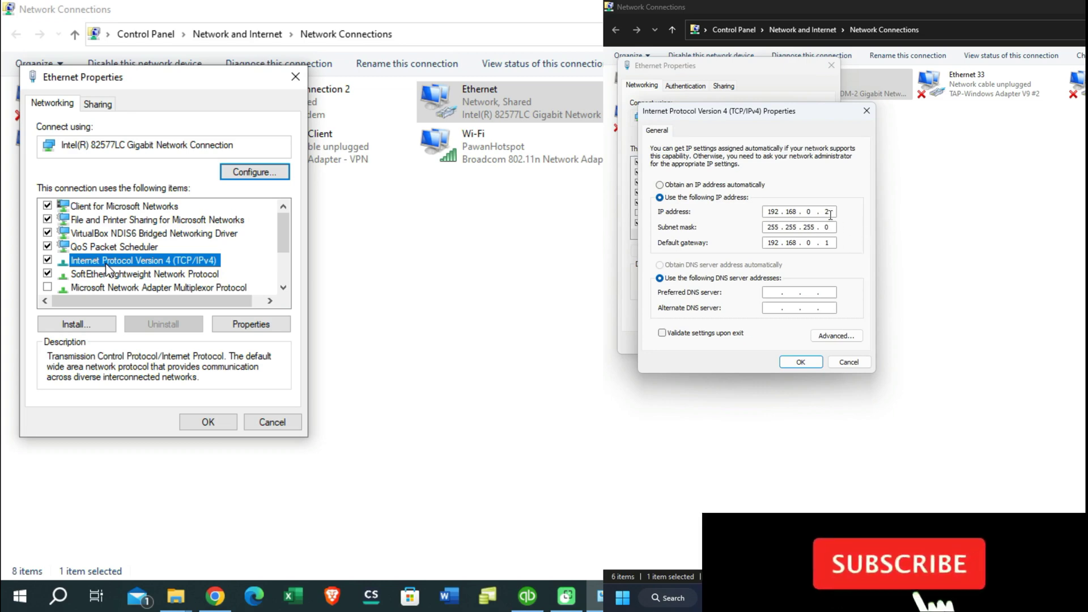
left_click(241, 324)
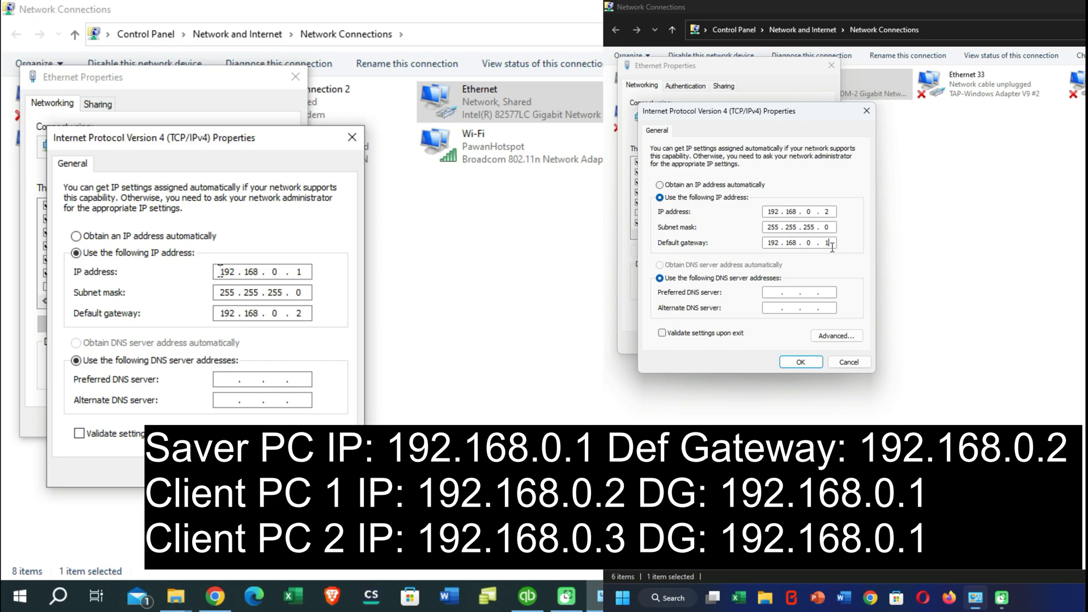
left_click_drag(221, 271, 237, 270)
left_click(245, 271)
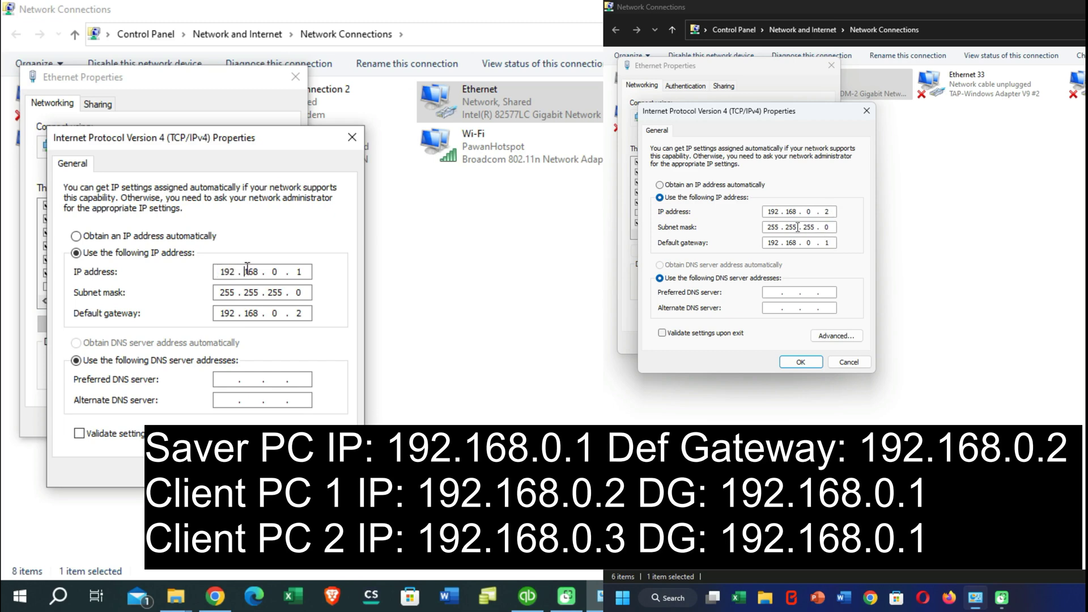
left_click(302, 271)
left_click(249, 293)
key("Tab")
left_click(309, 312)
Set the client's IPv4 to 192.168.0.2 with gateway 192.168.0.1, then apply both PCs' settings.
double_click(826, 212)
double_click(827, 243)
left_click(307, 272)
key("Return")
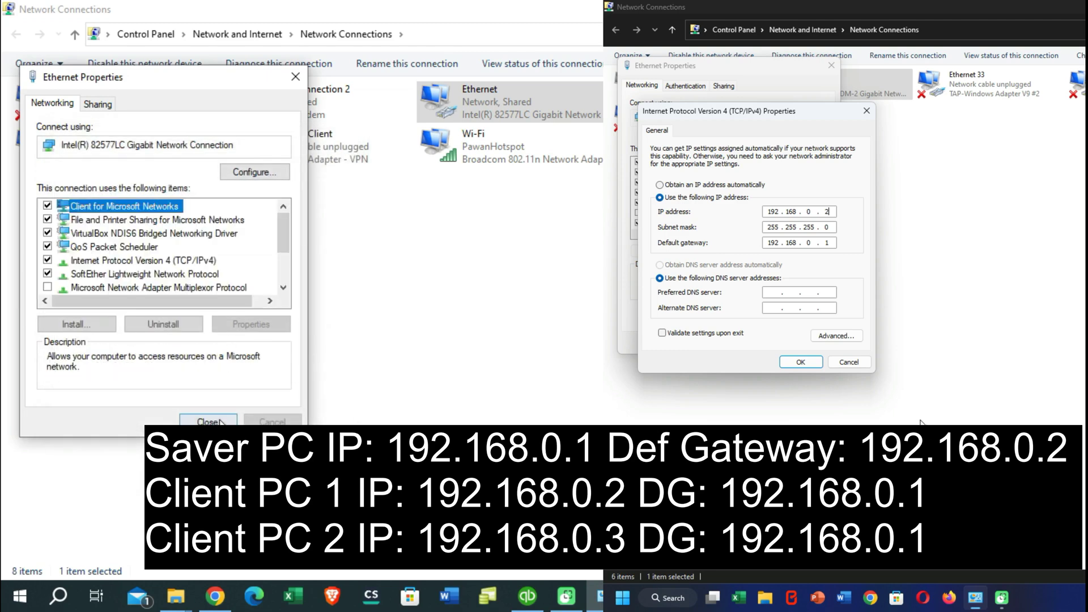
left_click(220, 422)
left_click(797, 363)
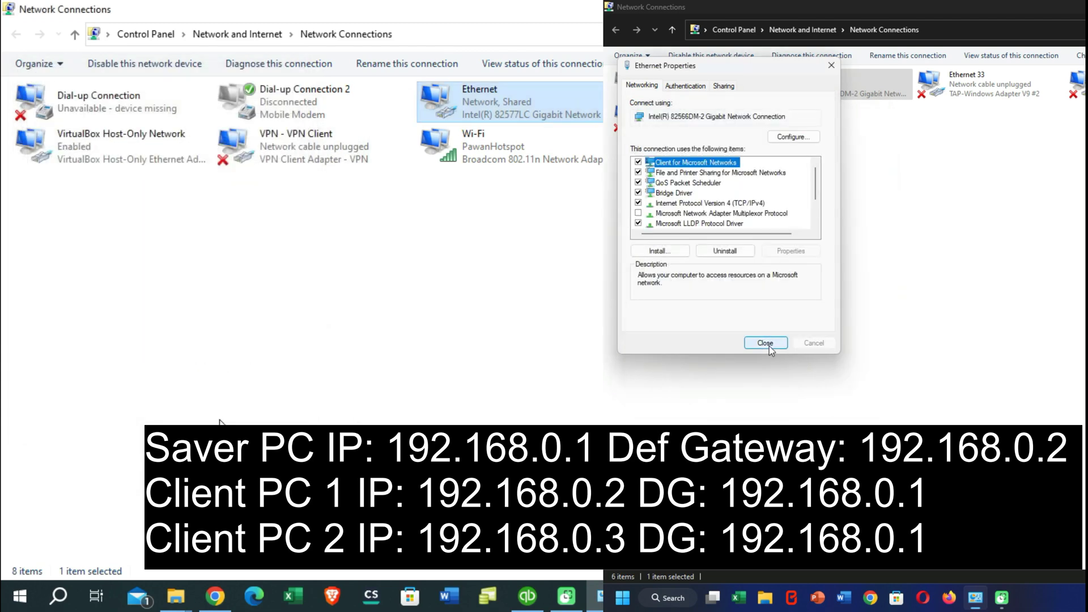
Close the client's Ethernet properties, then run \\192.168.0.1 on the client and \\192.168.0.2 on the server.
left_click(768, 344)
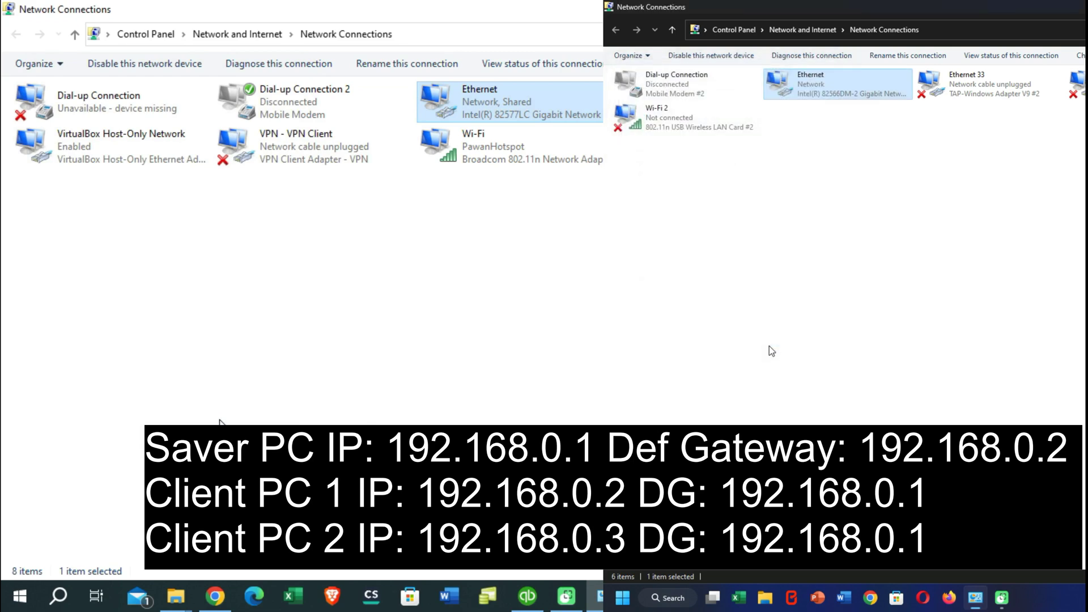
left_click(831, 196)
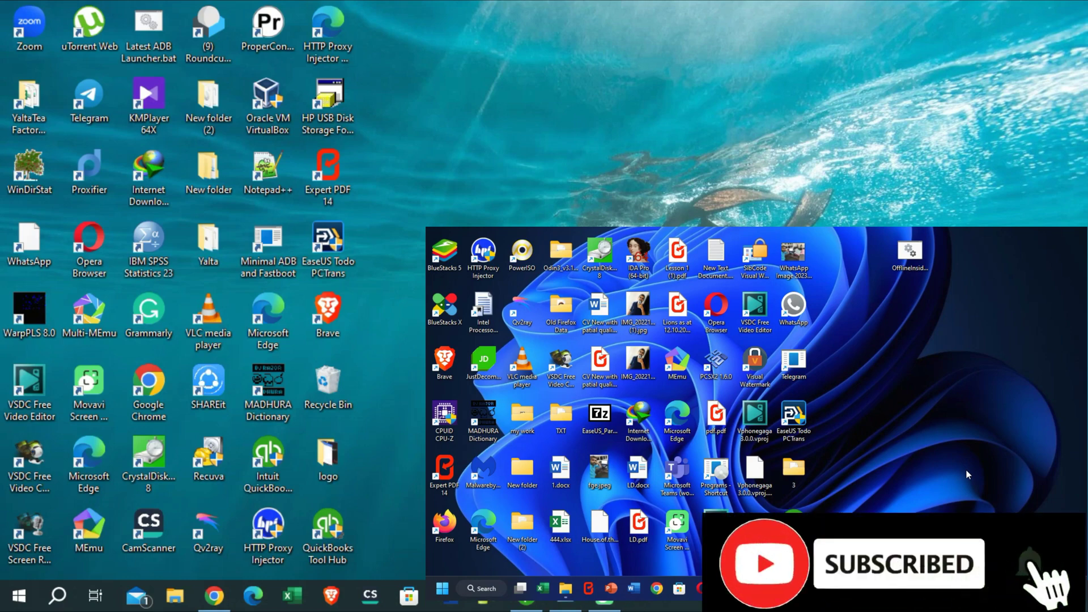
key("super+r")
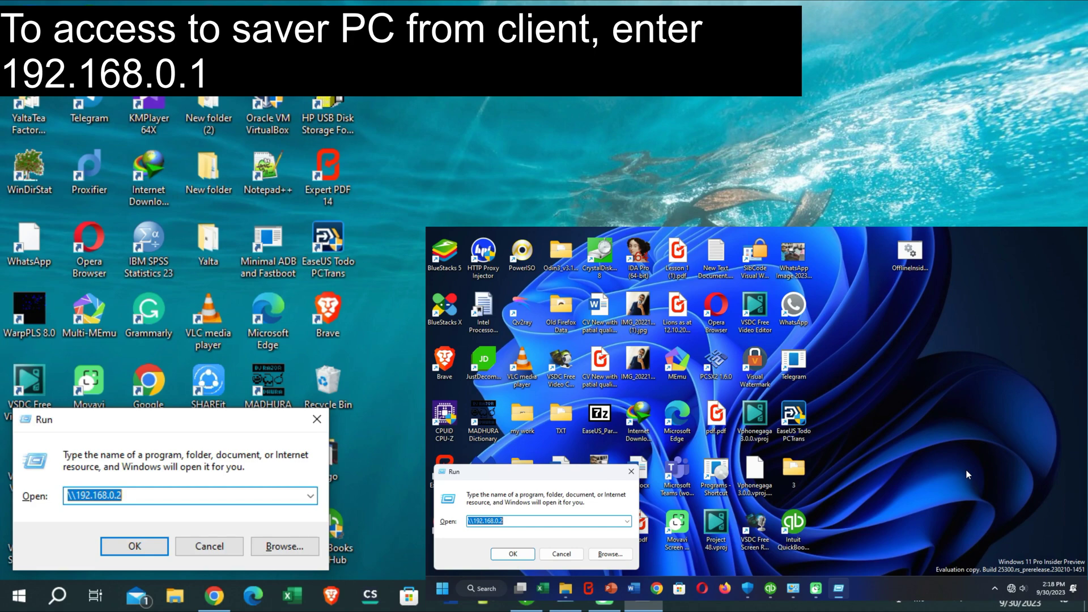
left_click(967, 475)
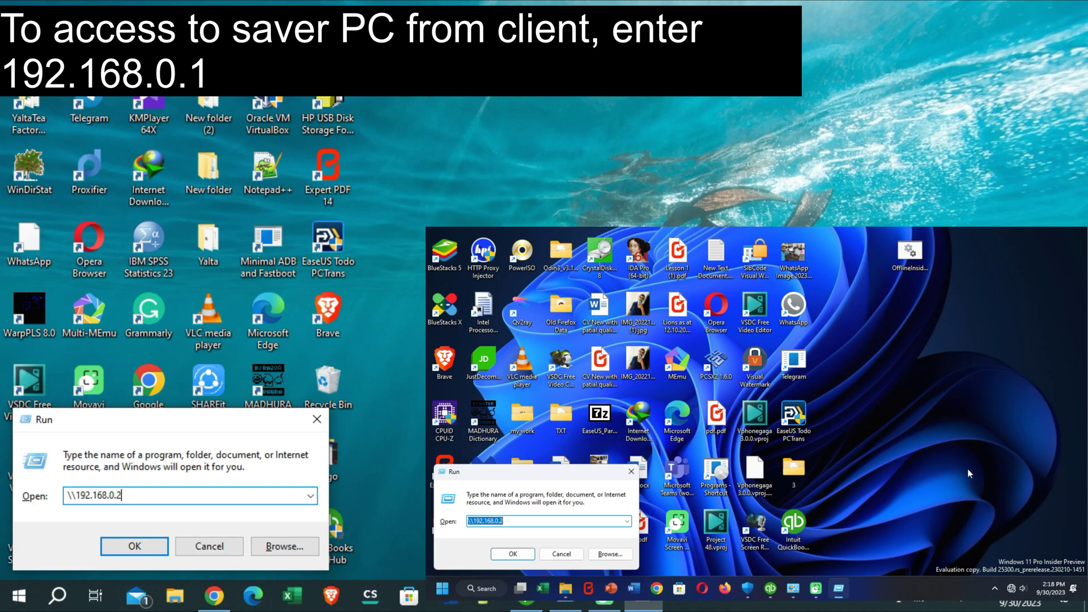
left_click(539, 522)
type("1")
left_click(510, 556)
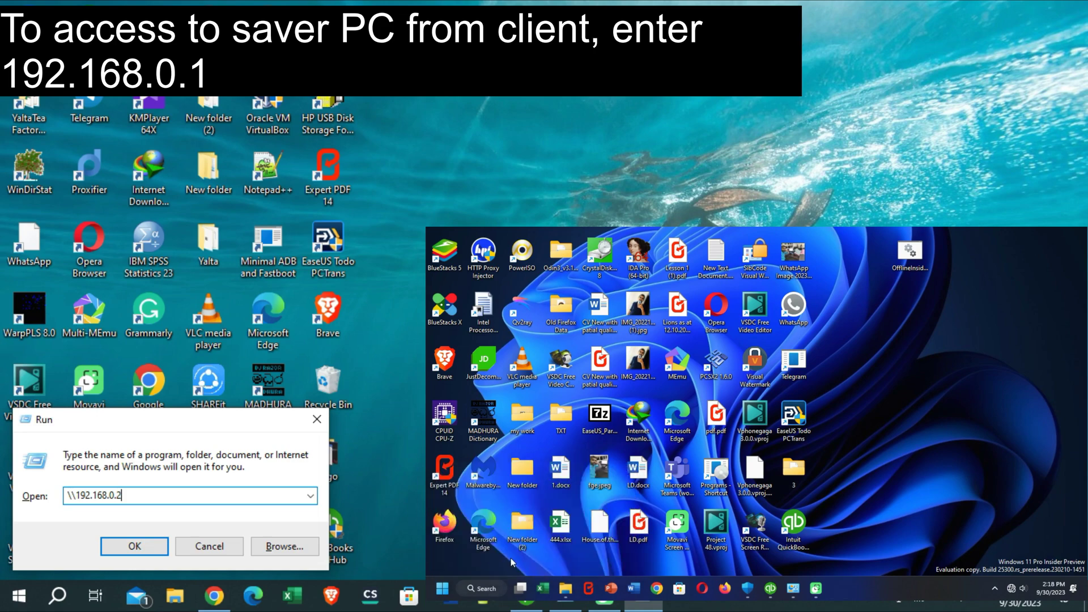
left_click(131, 550)
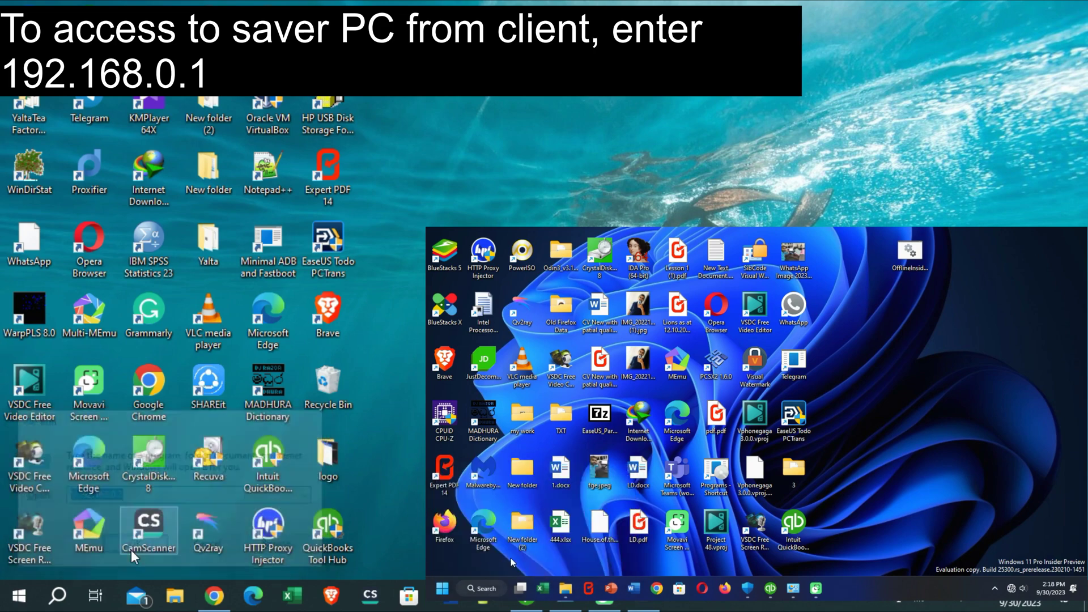
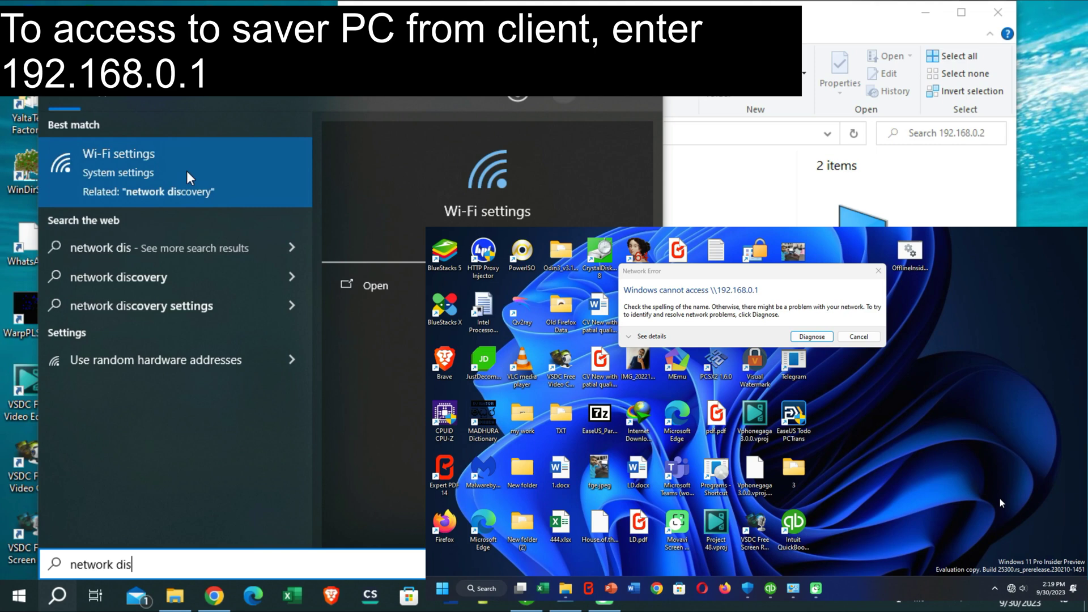
Go from the Wi-Fi settings page to the advanced sharing options for network profiles.
left_click(185, 171)
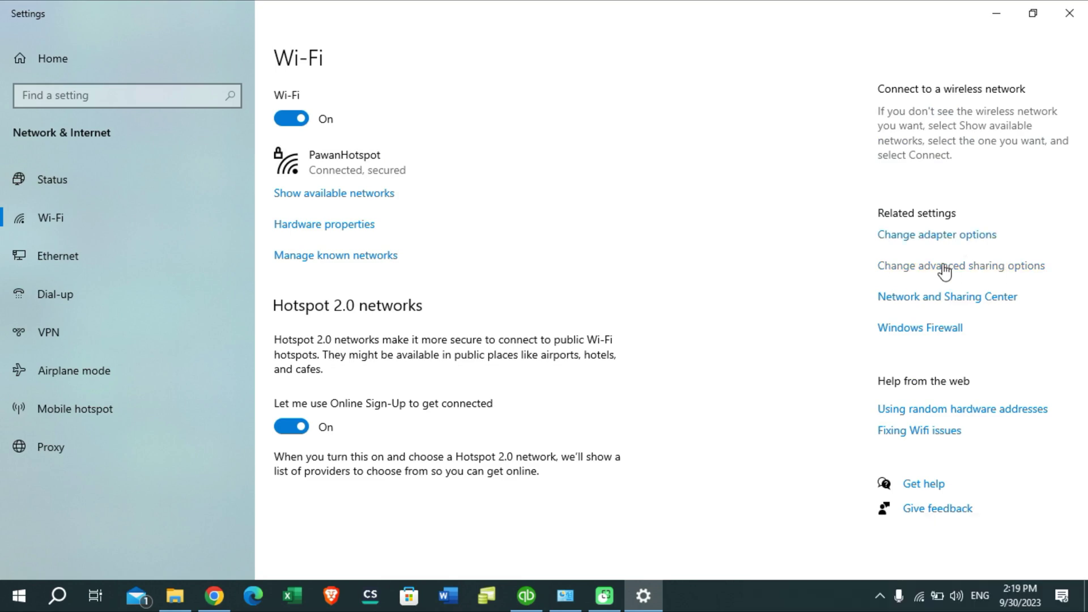
left_click(979, 266)
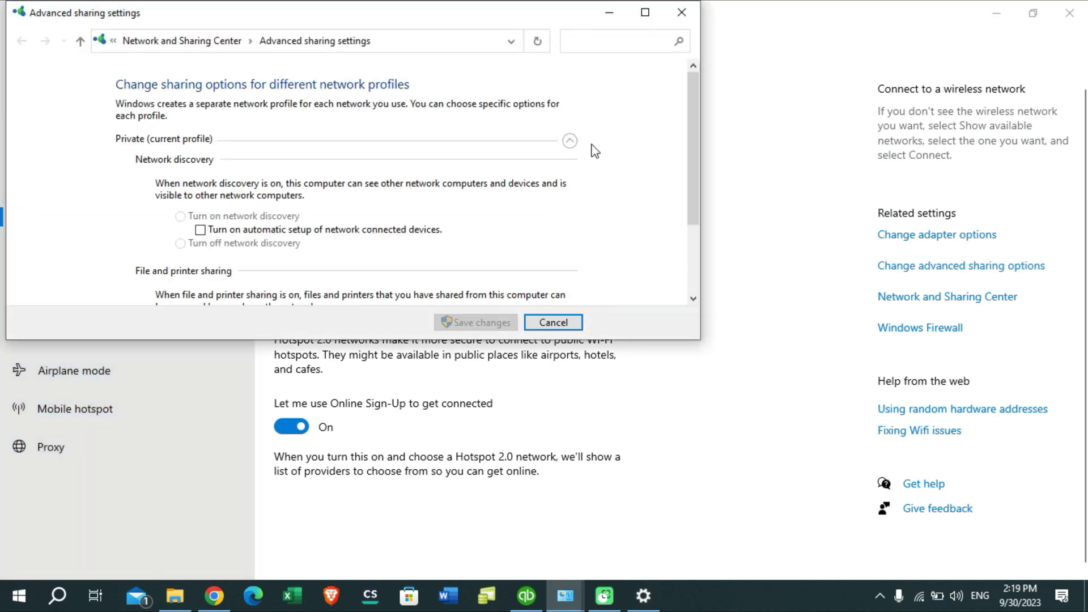
Maximize Advanced sharing settings and expand the Private, Guest or Public, and All Networks profiles.
left_click(645, 13)
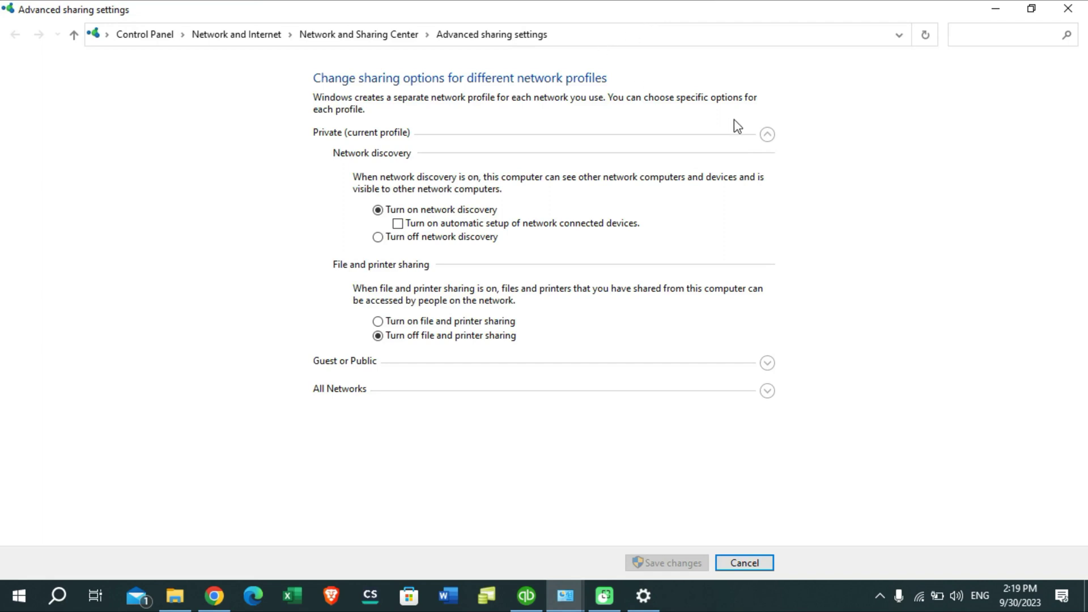
left_click(762, 138)
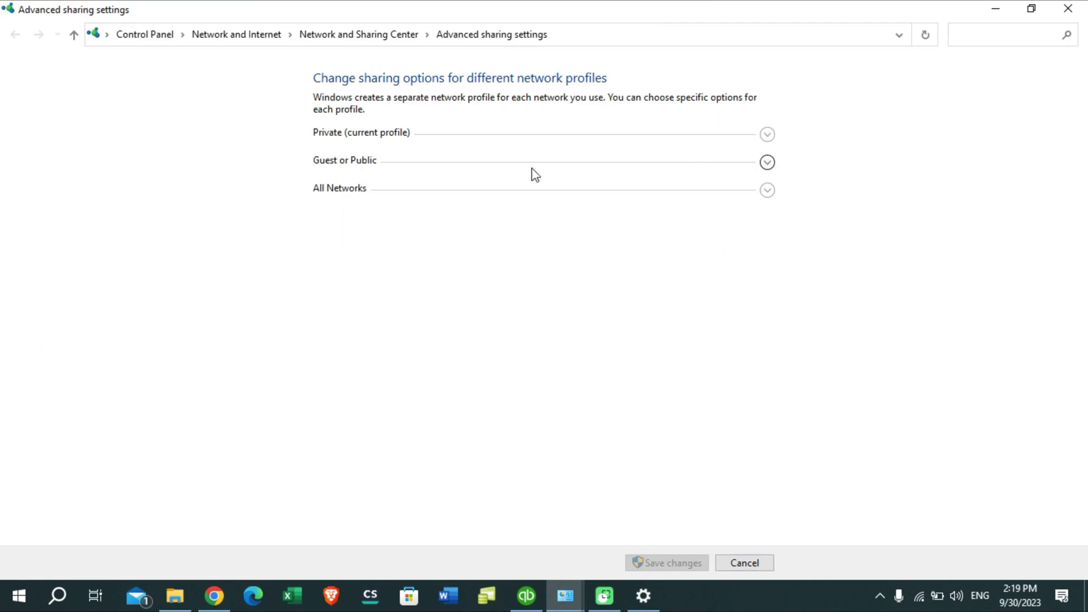
left_click(763, 137)
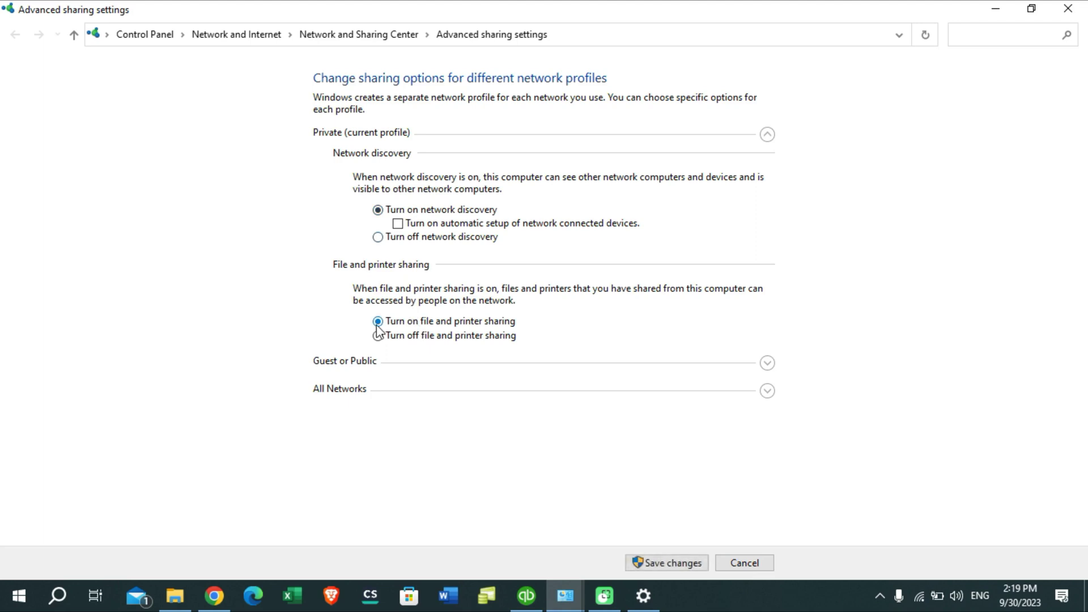
left_click(774, 365)
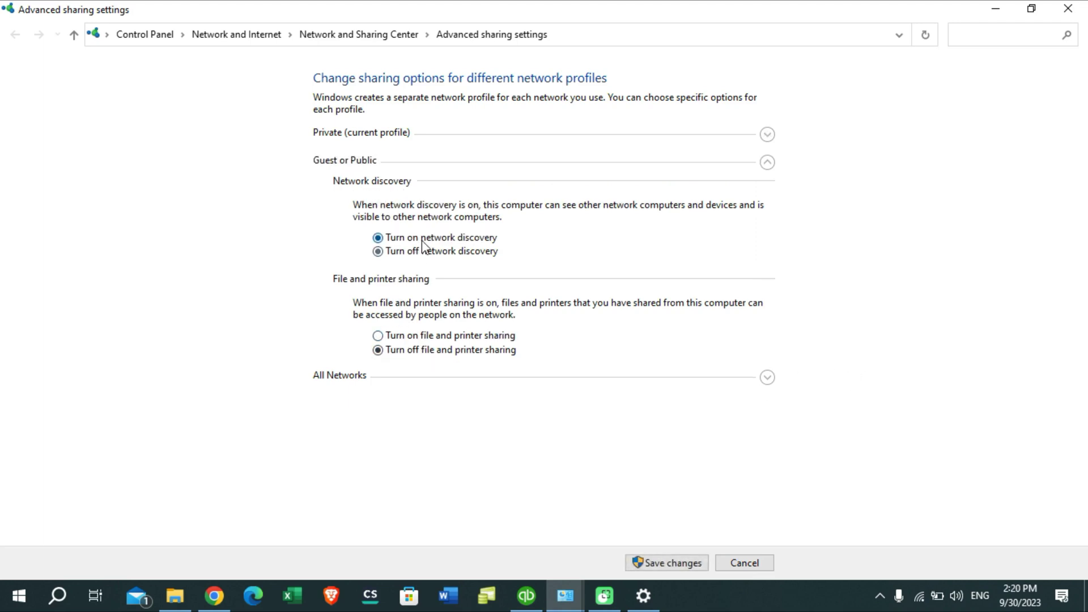
left_click(404, 377)
scroll(422, 399, "down", 1)
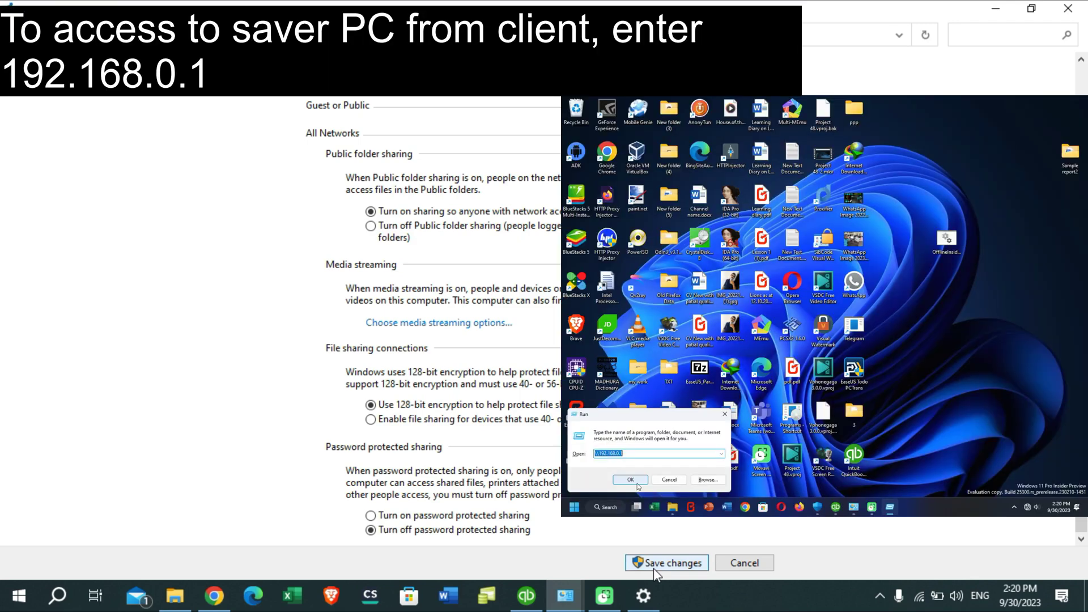
Save the changed sharing settings and close the network folder window.
left_click(653, 568)
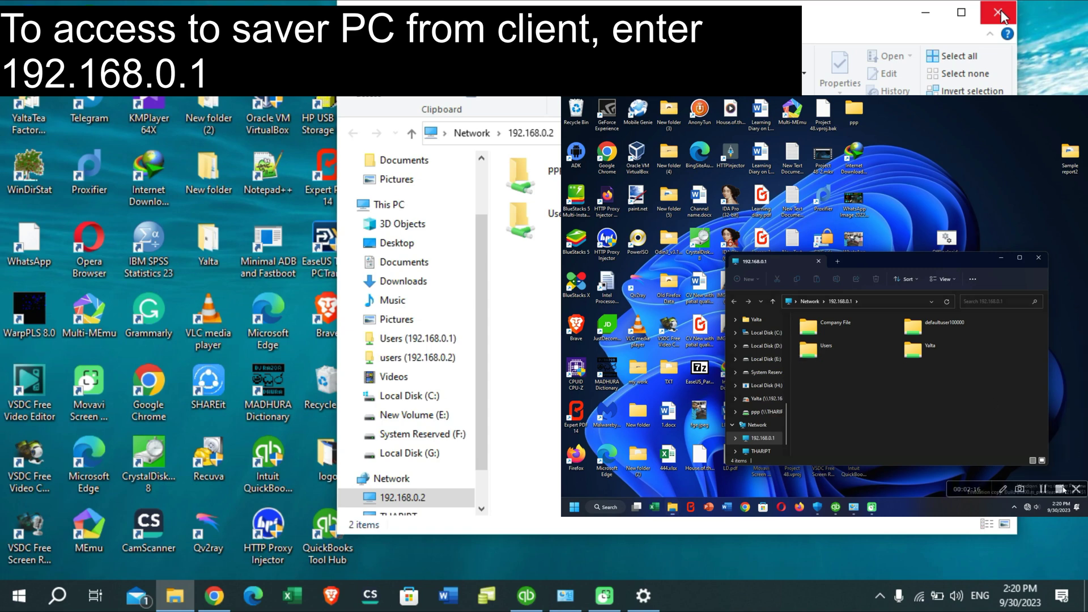
left_click(998, 13)
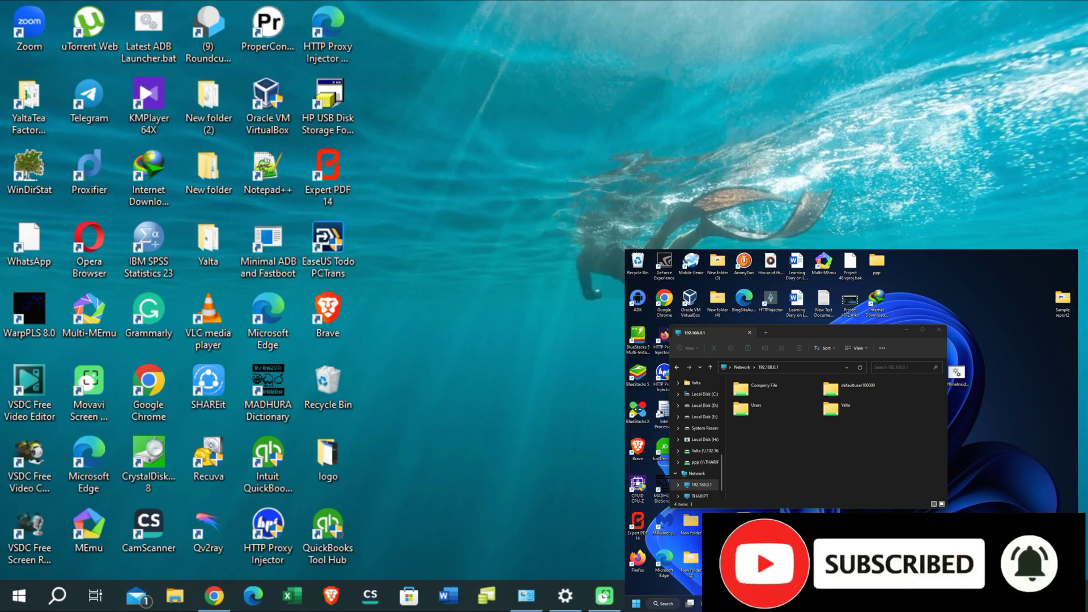
Open the shared folders on \\192.168.0.2 from the Run box.
key("super+r")
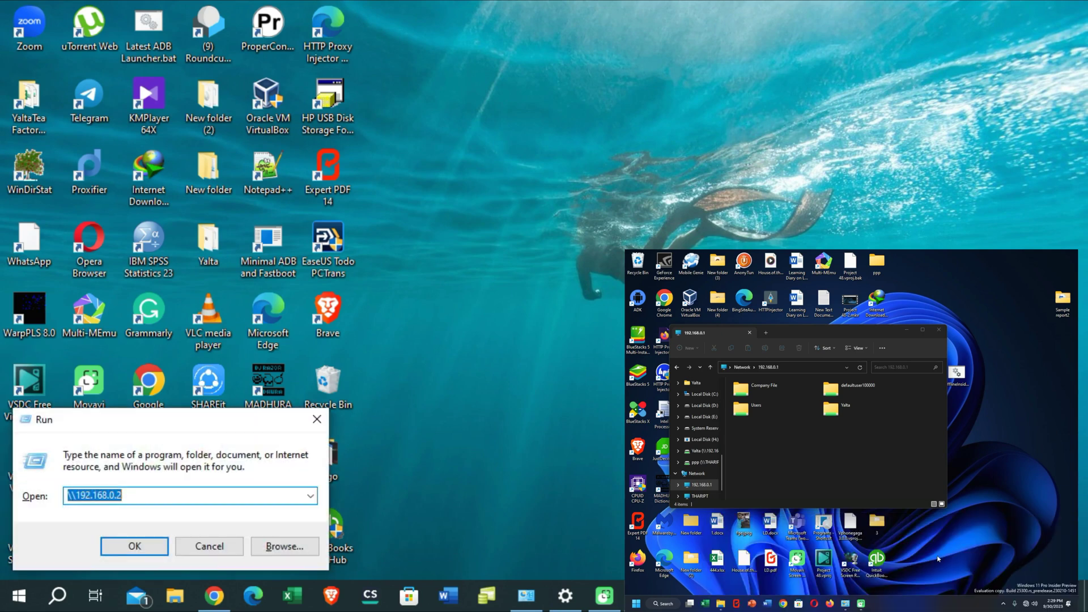
key("End")
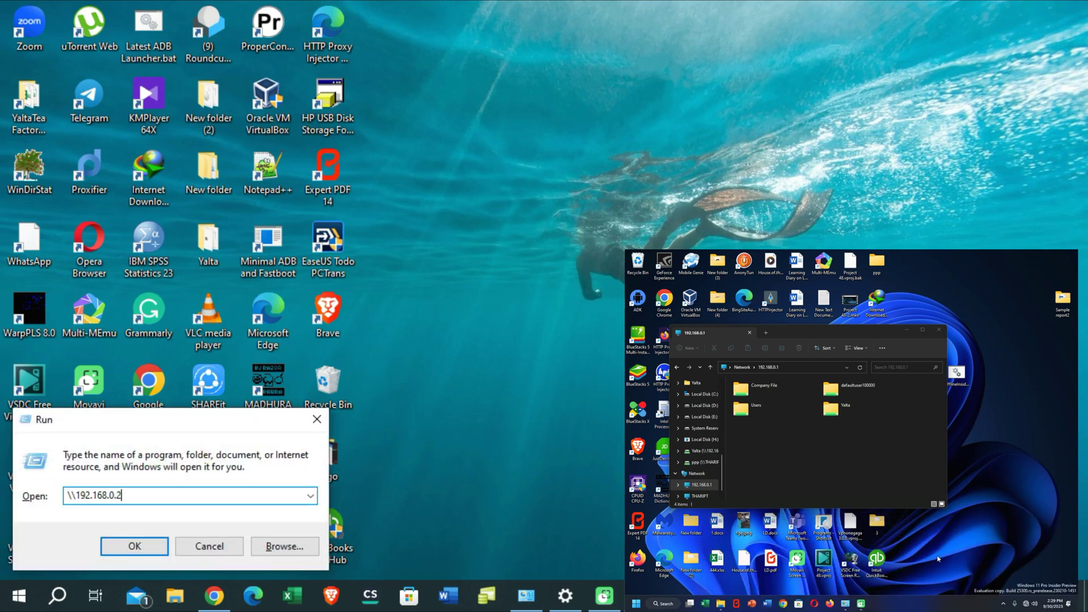
key("Return")
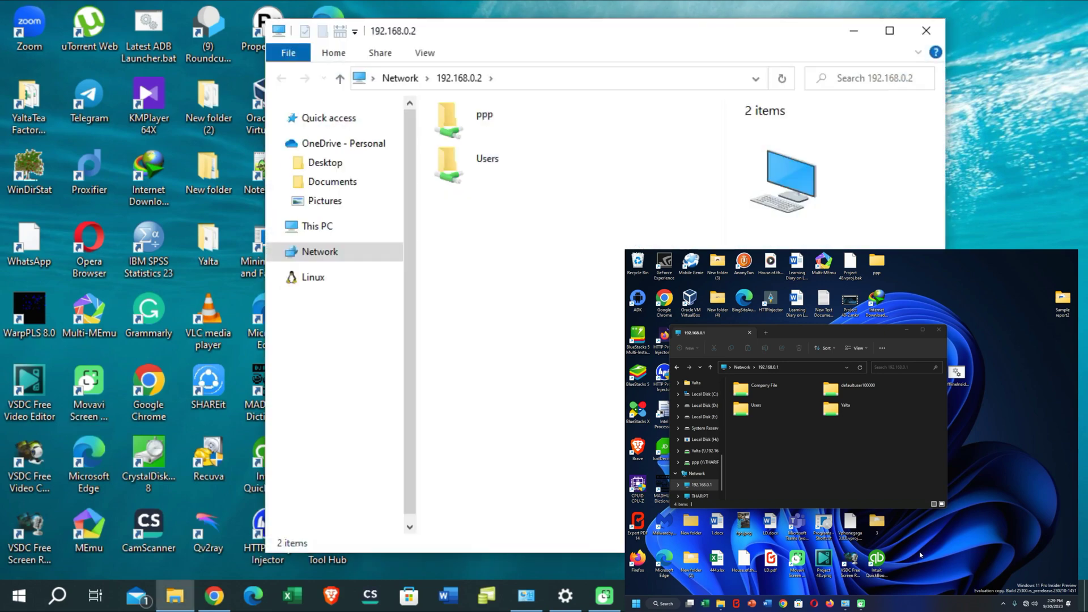
Browse Users > Public > Public Music > Company File and select Yalta Tea Factory 30-9-2023.qbw.
double_click(532, 178)
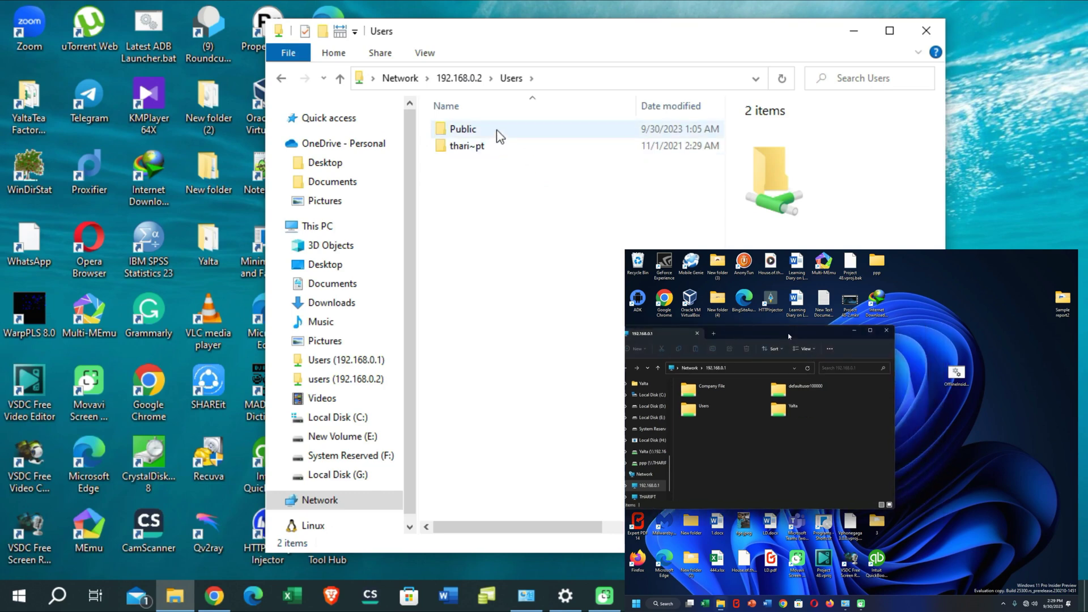
left_click(498, 132)
double_click(498, 132)
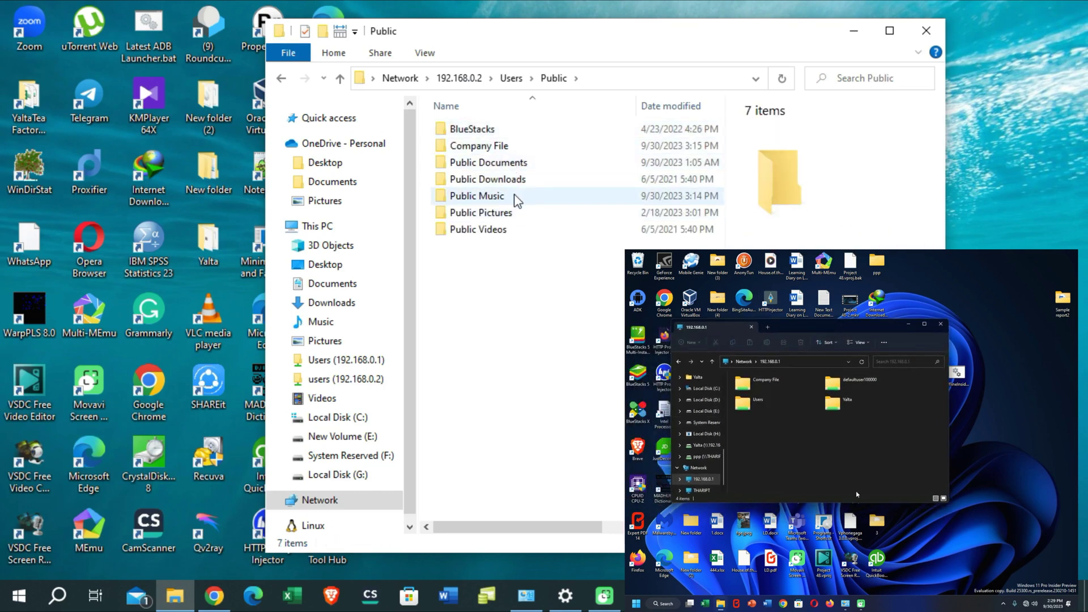
double_click(505, 194)
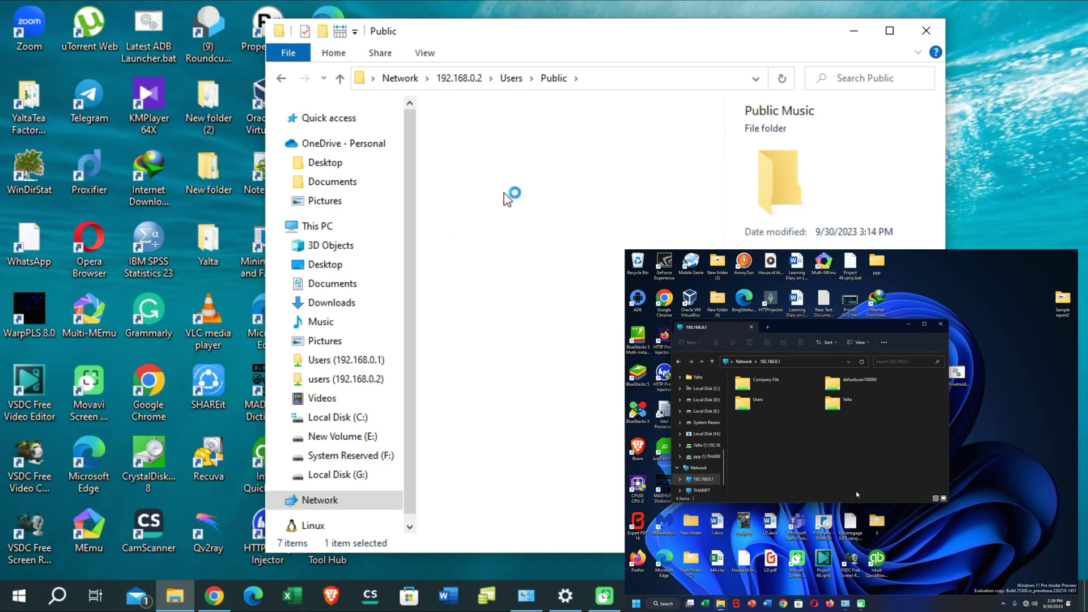
double_click(490, 135)
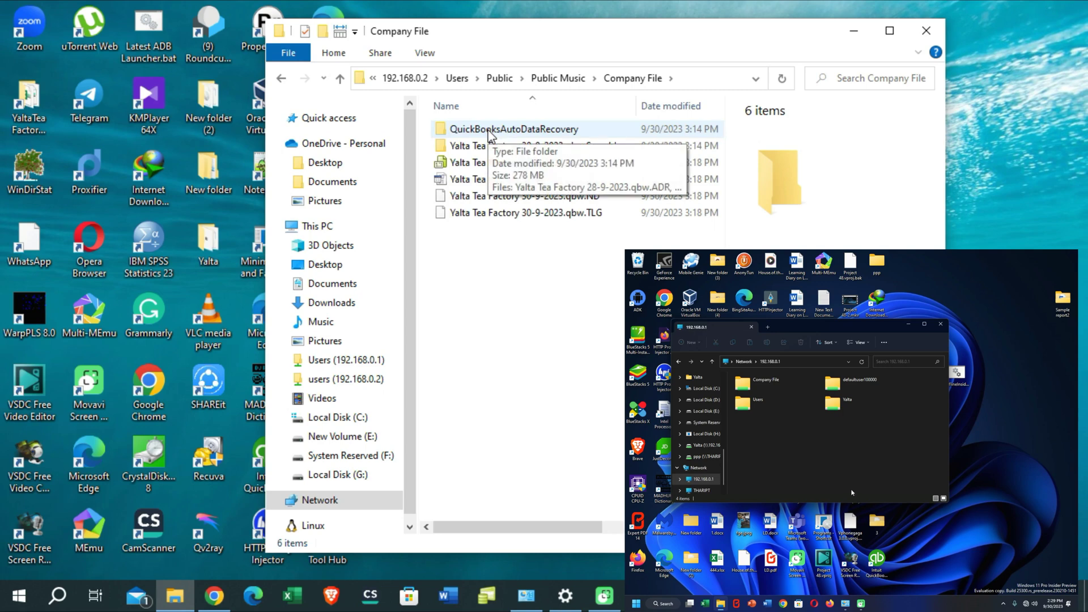
left_click(492, 163)
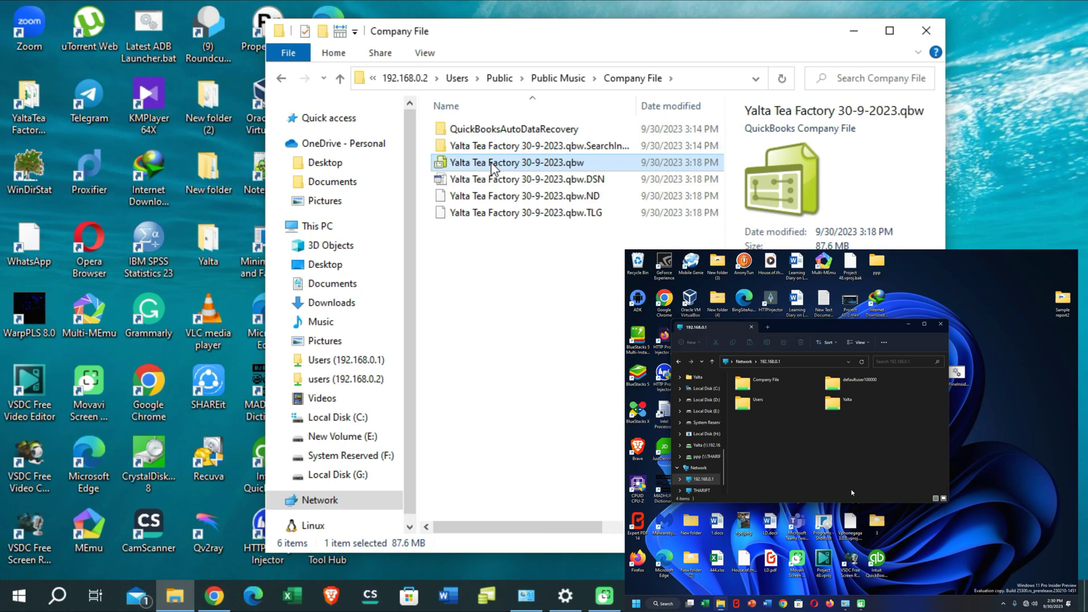
key("super+r")
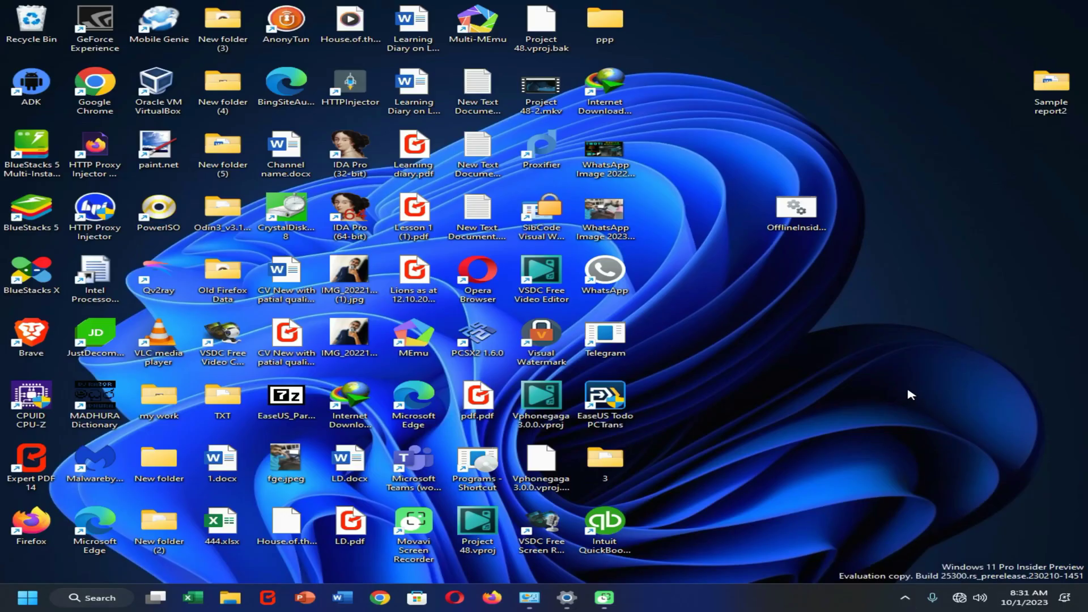
Open Windows Security's Firewall & network protection page from the notification area.
left_click(910, 603)
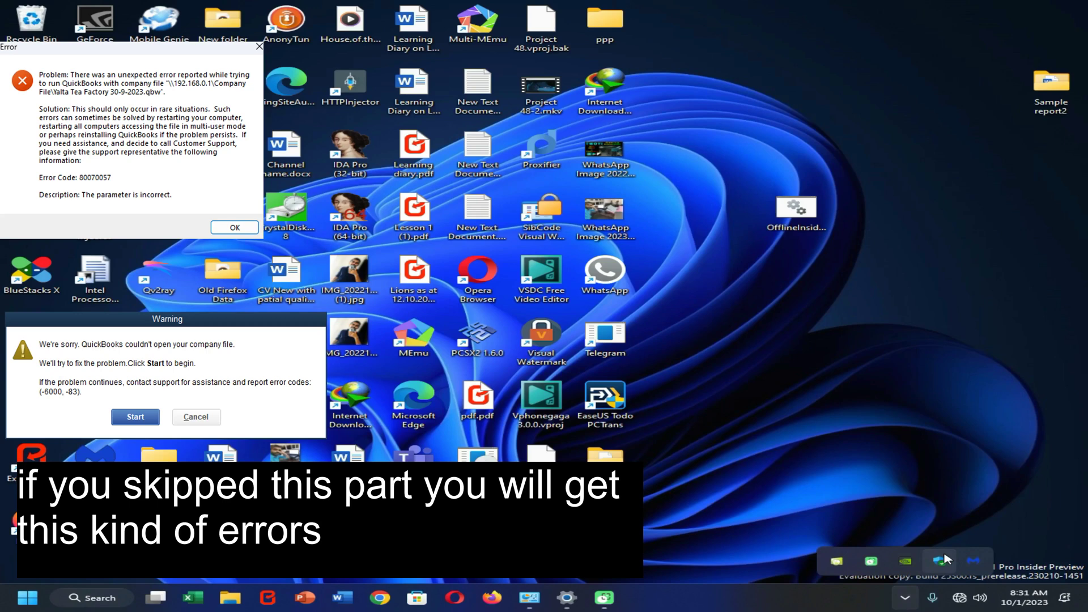
left_click(943, 560)
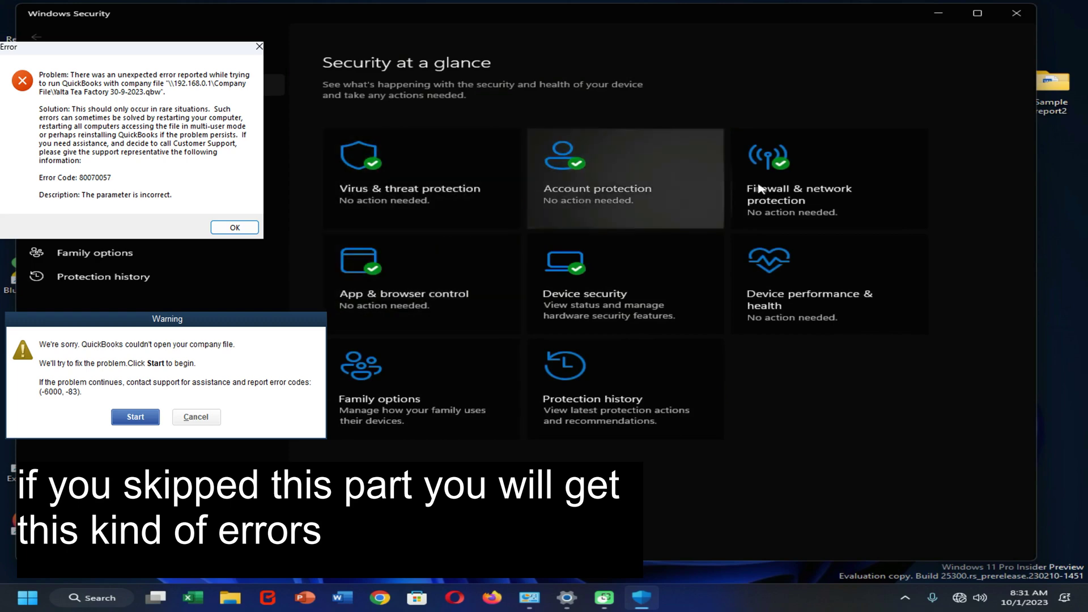
left_click(826, 179)
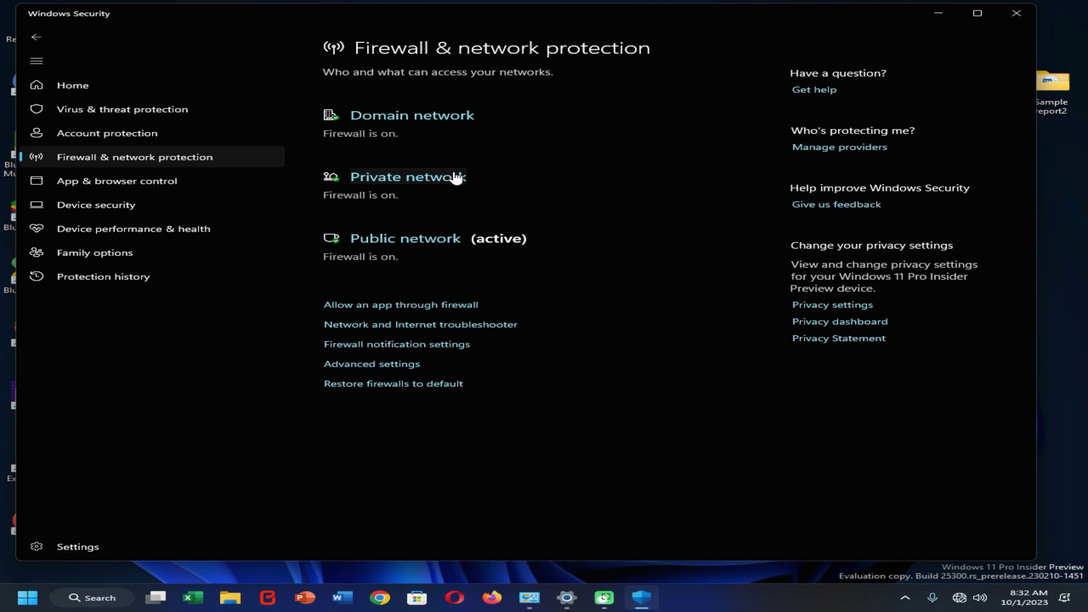
Switch the Domain, Private and Public network firewall toggles to Off.
left_click(397, 120)
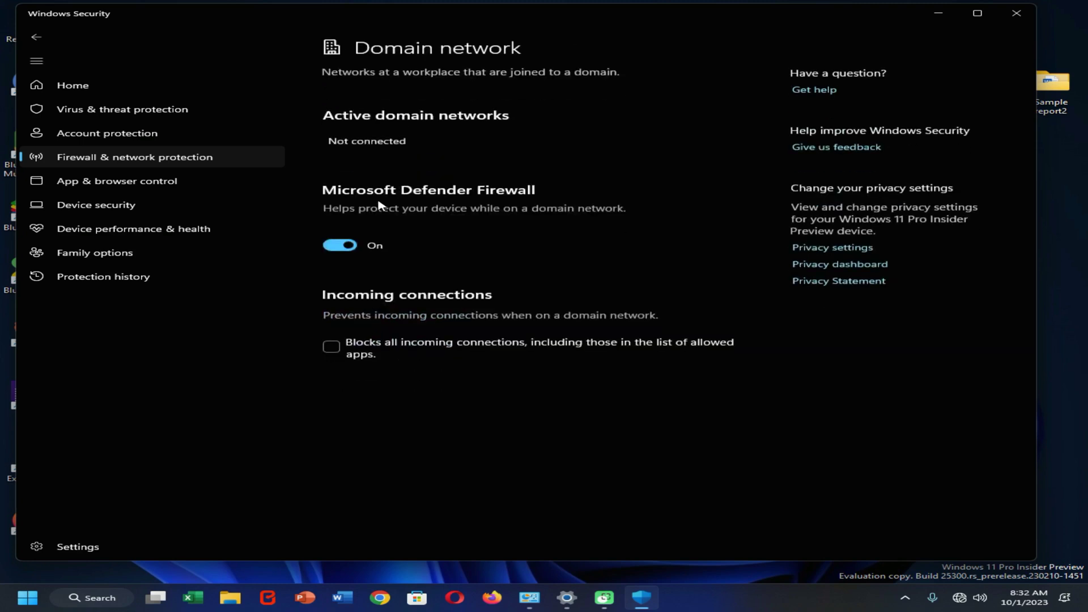
left_click(346, 247)
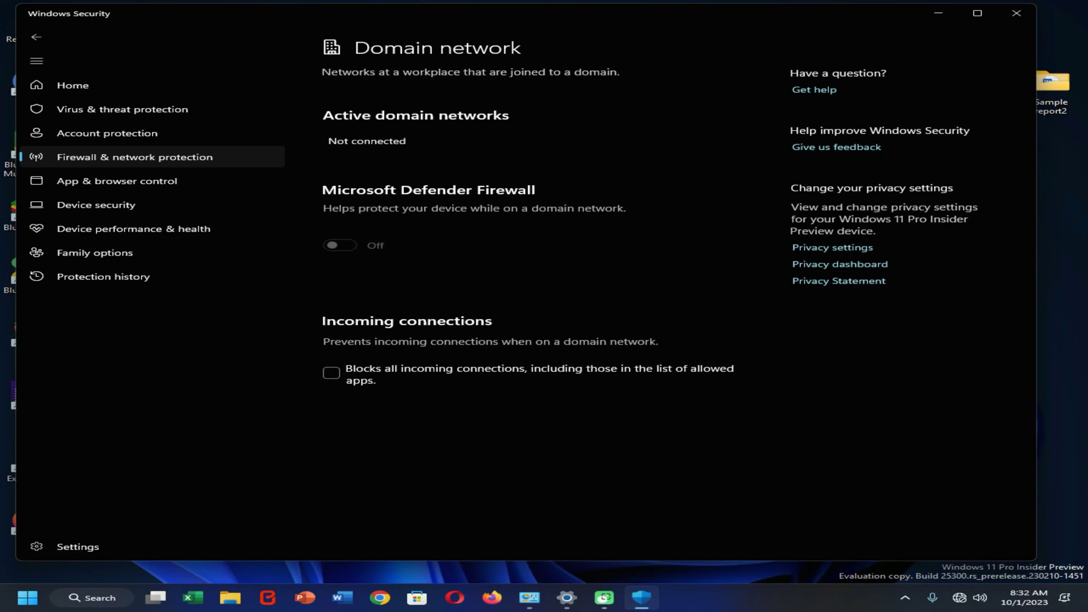
left_click(157, 163)
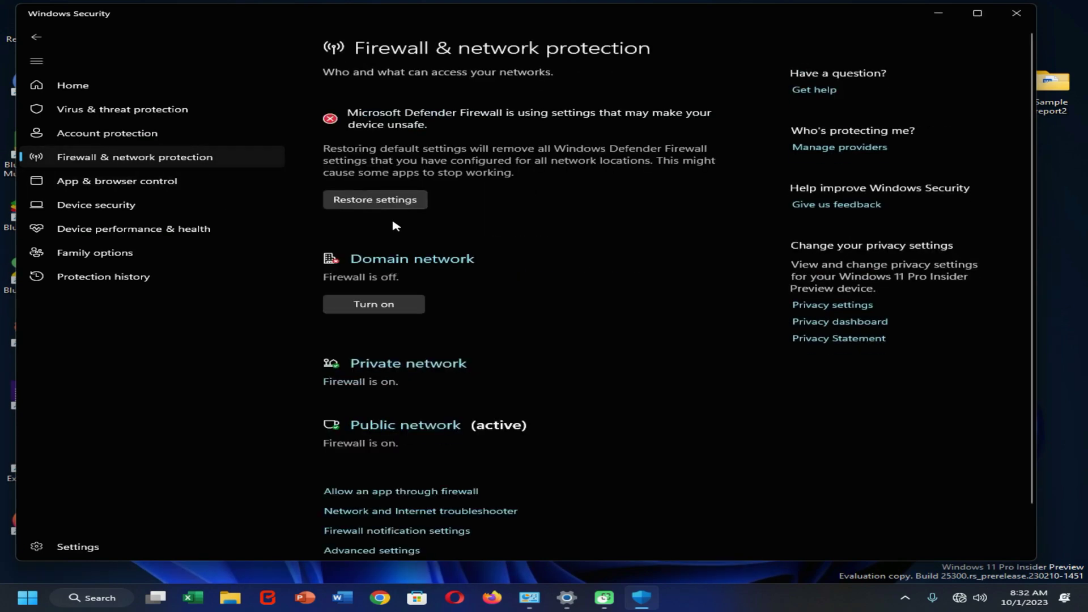
left_click(406, 363)
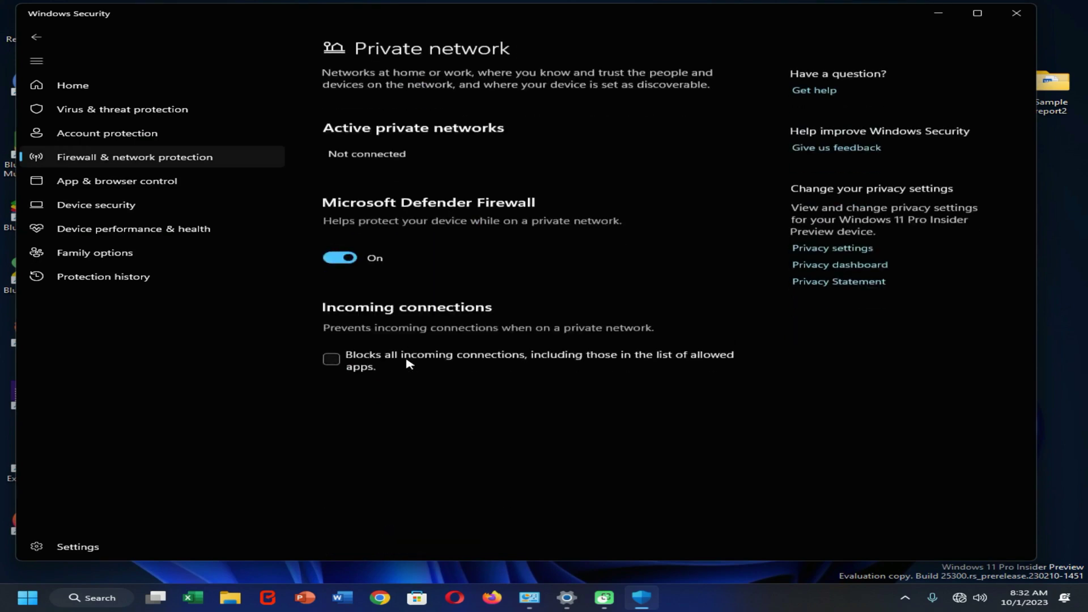
left_click(347, 264)
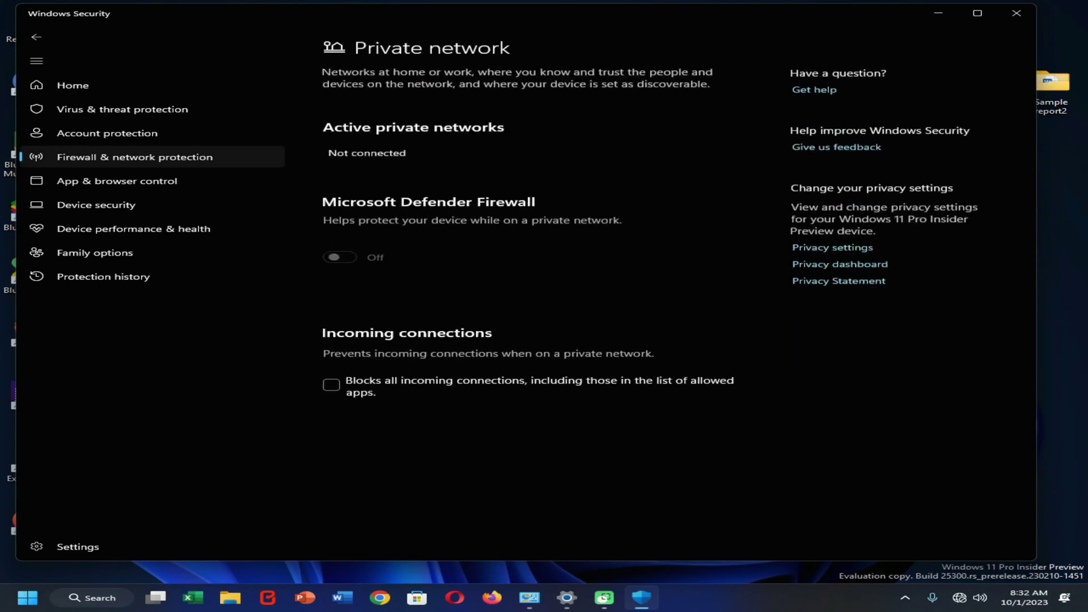
left_click(199, 158)
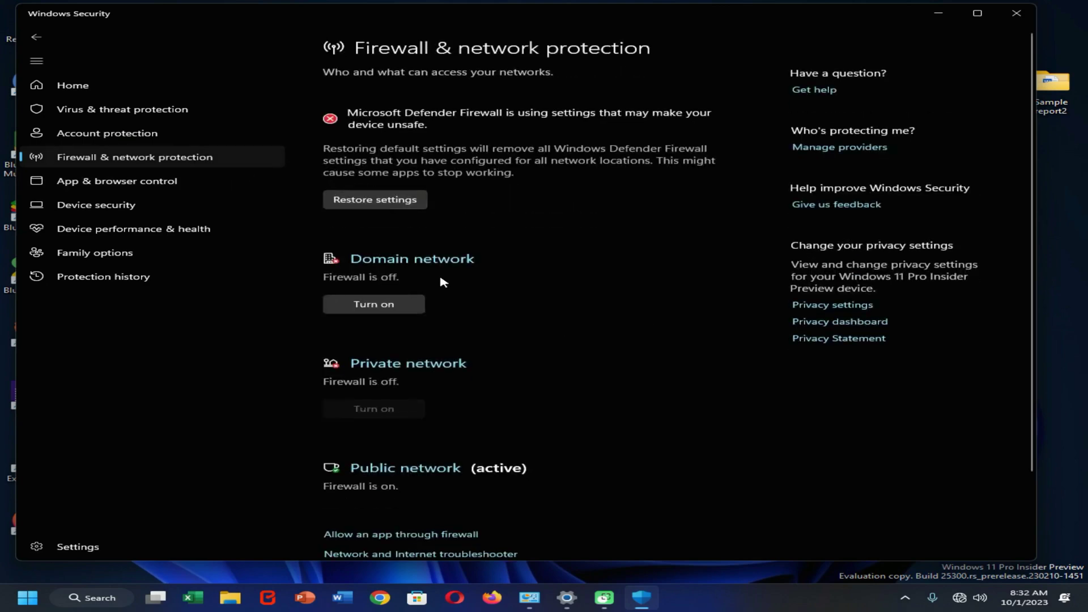
left_click(442, 469)
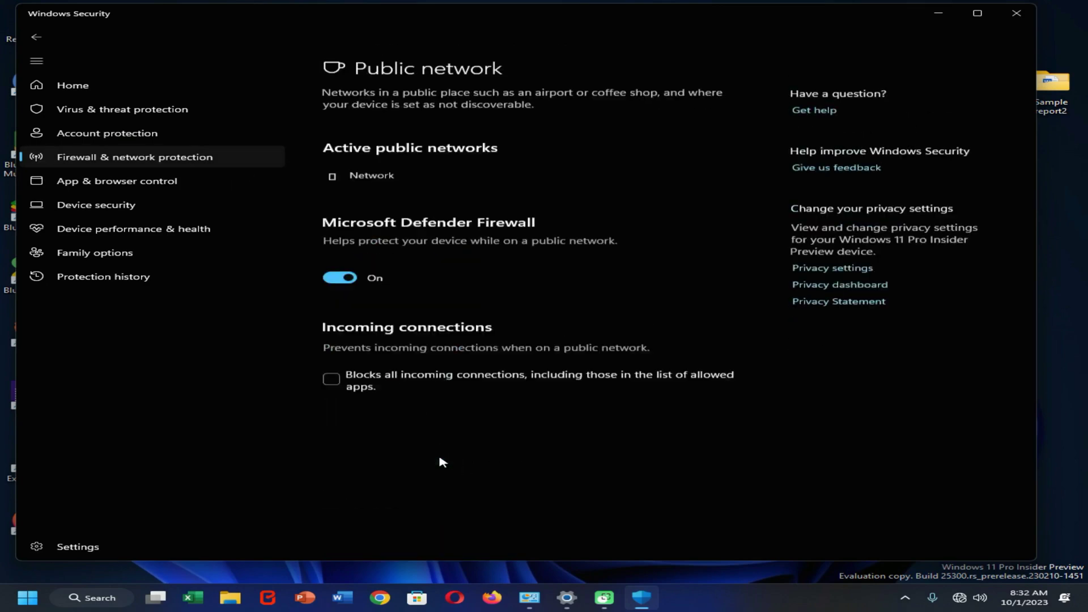
left_click(340, 257)
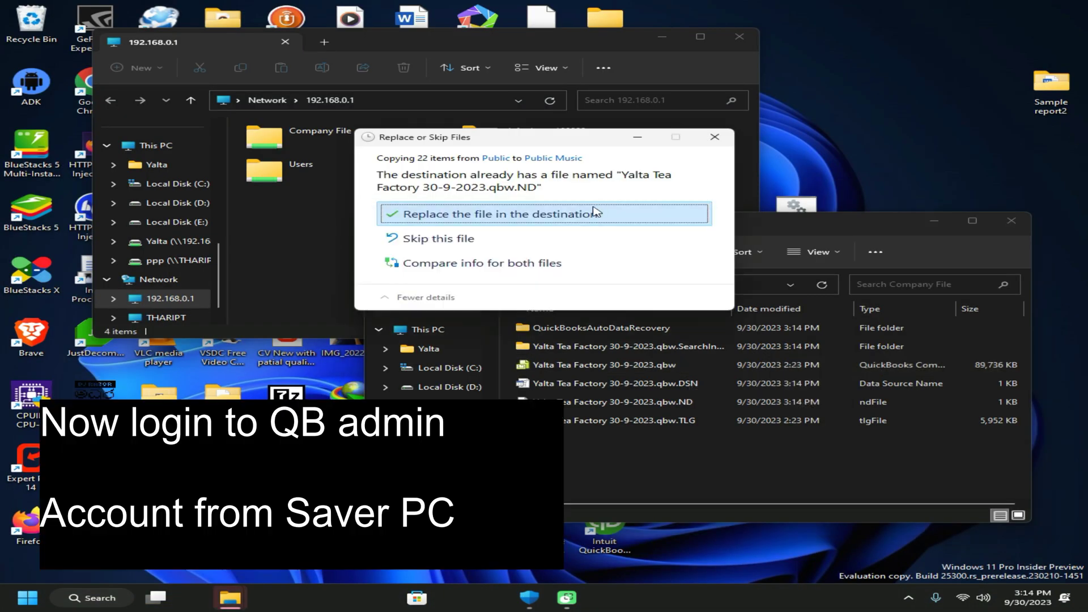
Replace the existing destination file, then open Yalta Tea Factory 30-9-2023.qbw in QuickBooks.
left_click(624, 215)
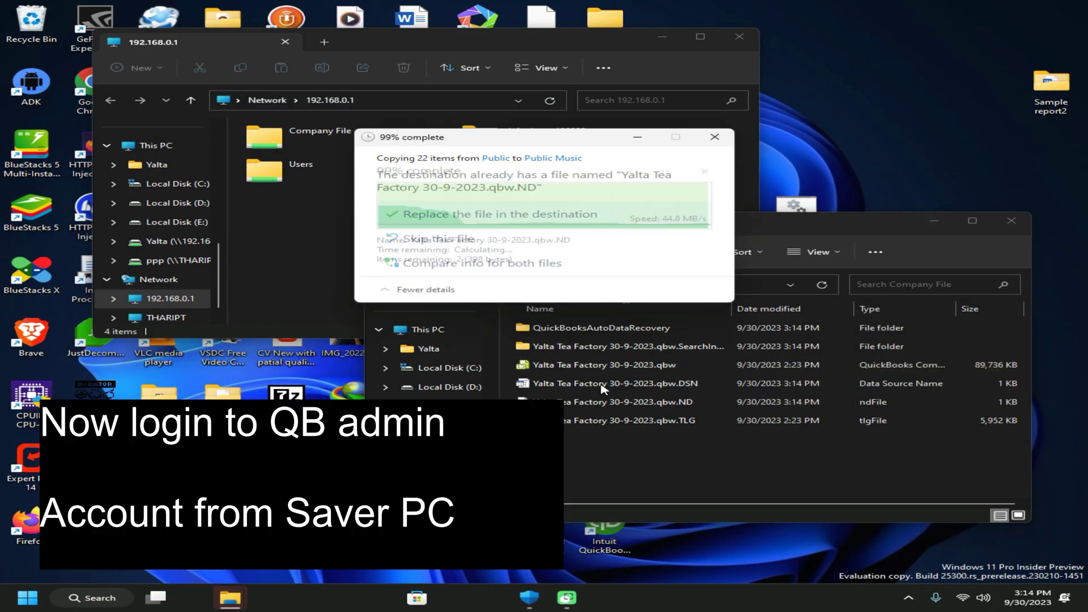
double_click(650, 366)
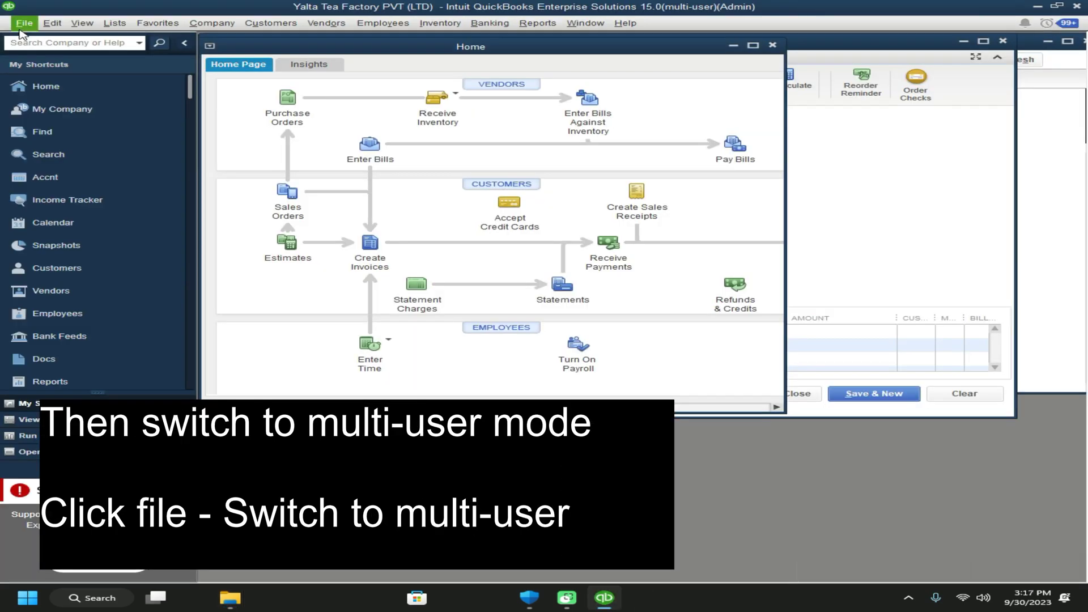
Choose File > Switch to Multi-user Mode and confirm the message.
left_click(24, 23)
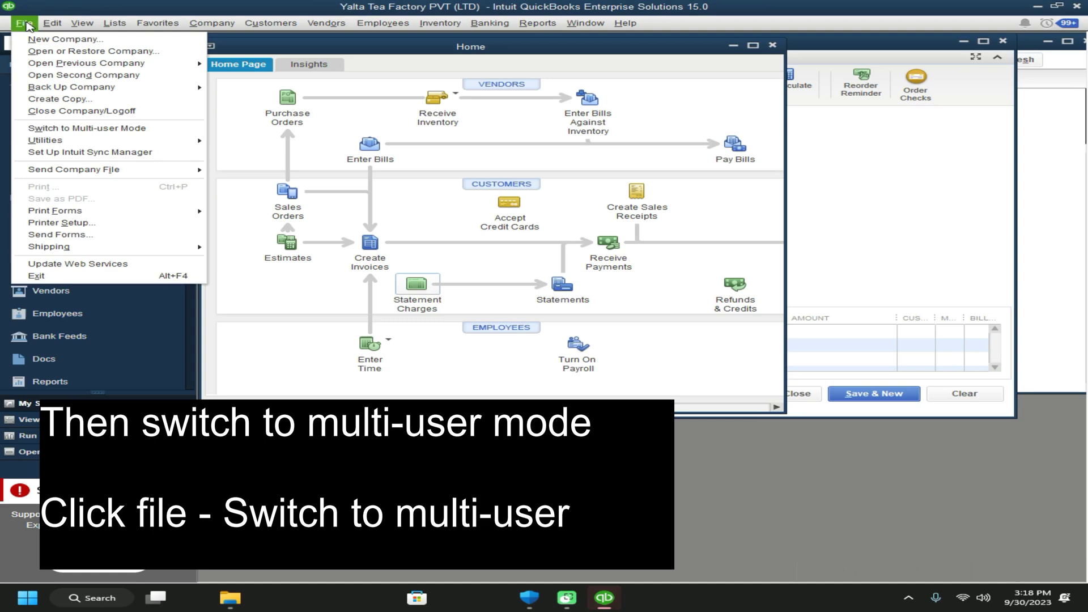
left_click(128, 130)
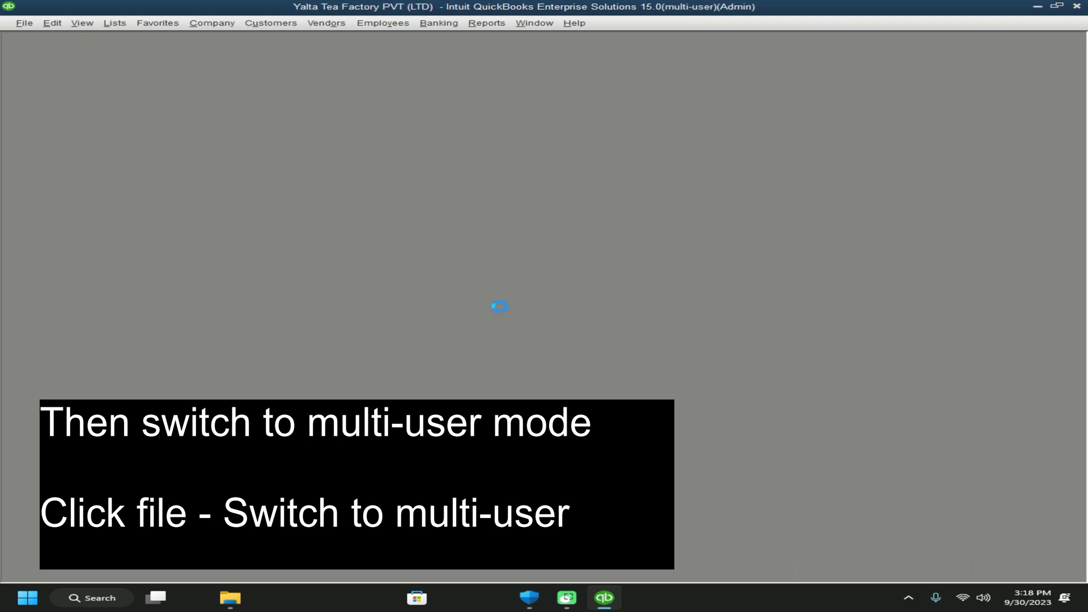
left_click(545, 184)
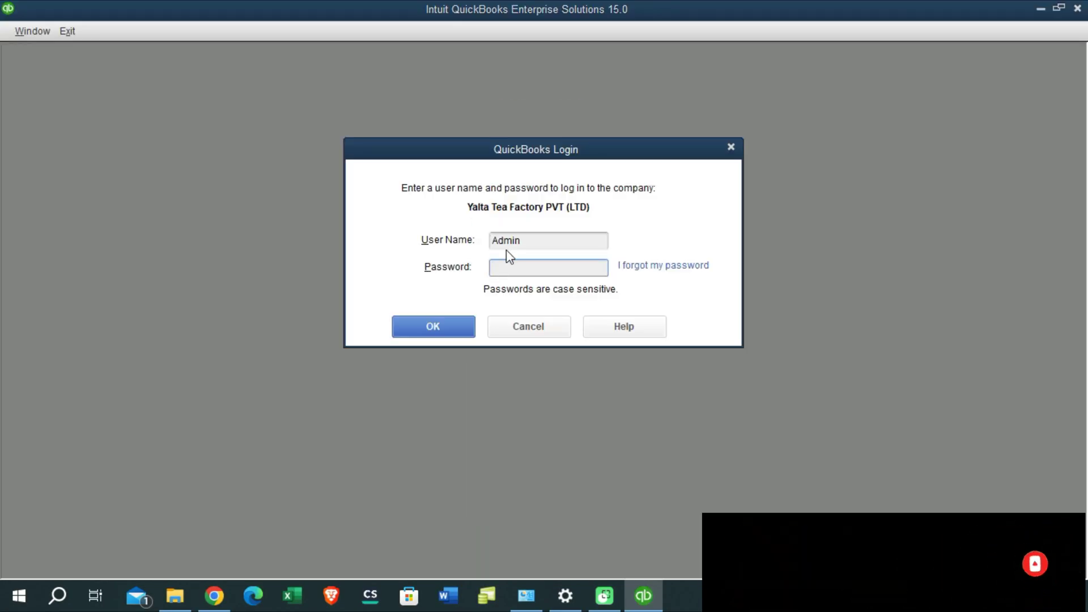
Log in with another user name instead of Admin, checking logged-on users via Company > Users > View Users.
double_click(527, 243)
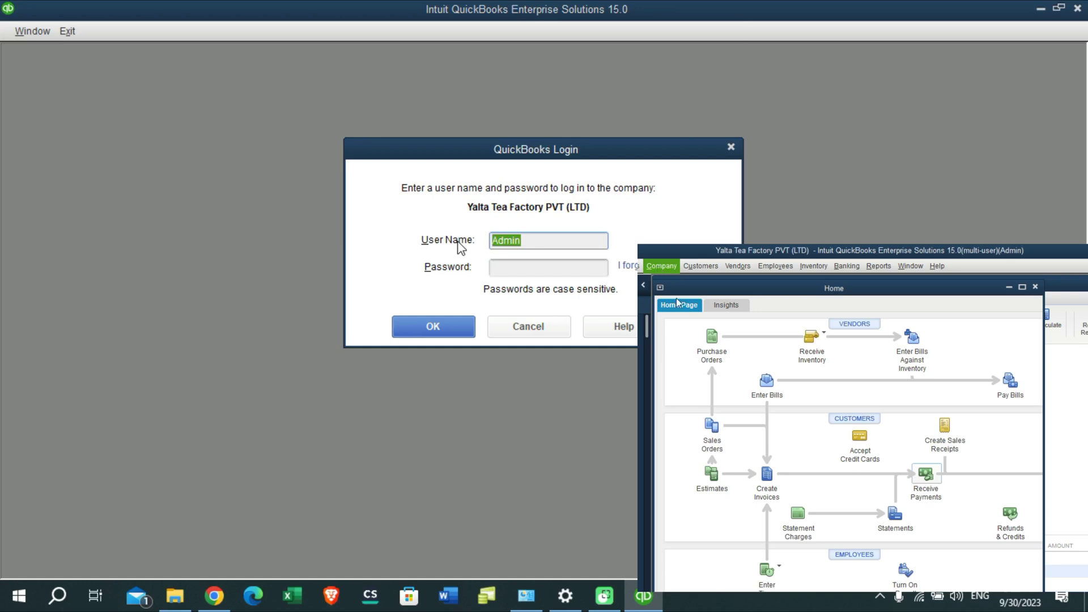
left_click(660, 265)
type("V")
mouse_move(736, 370)
type("tec")
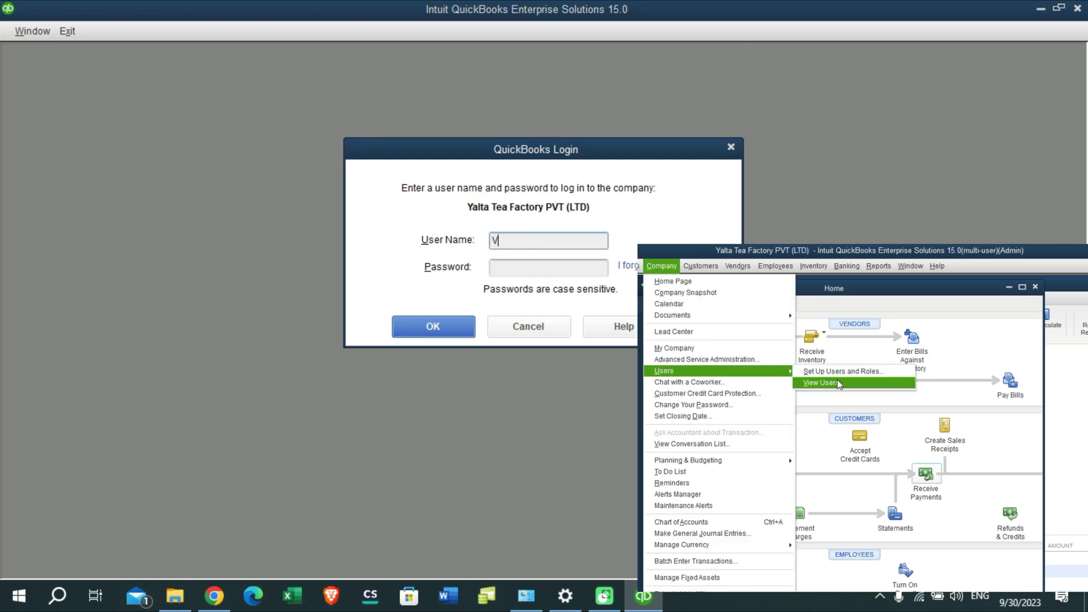
left_click(835, 382)
type("h")
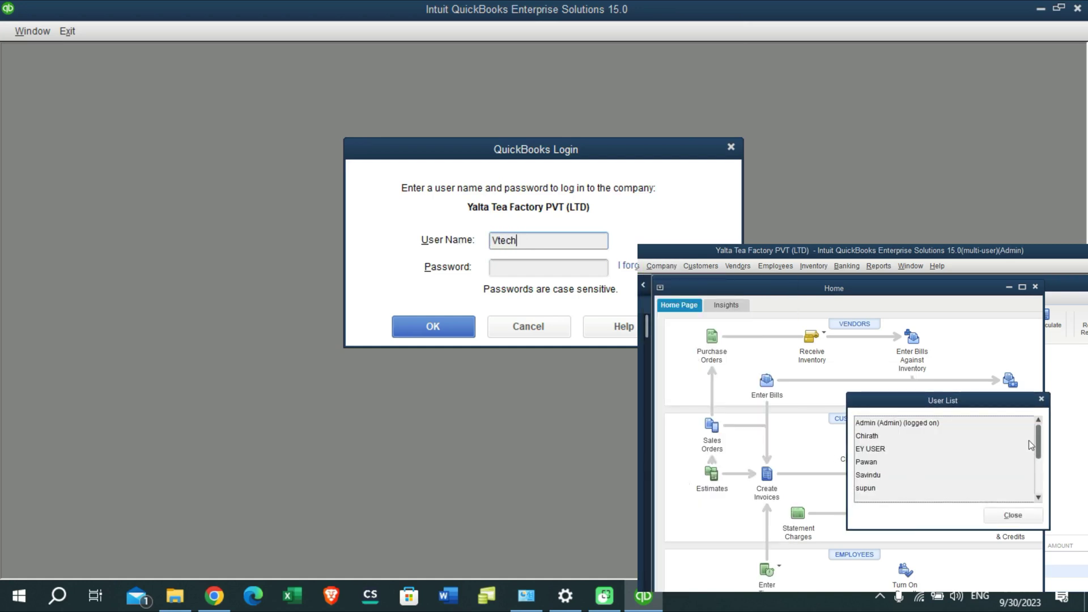
left_click(468, 323)
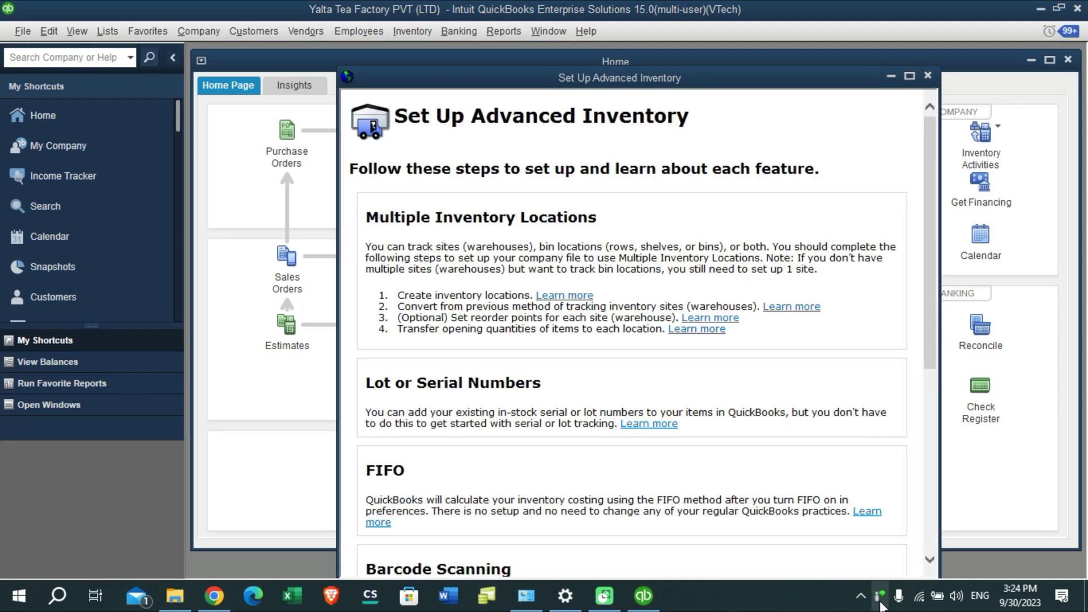
Send test1 and test2 to Admin in QuickBooks Messenger, then close the chat windows.
left_click(881, 604)
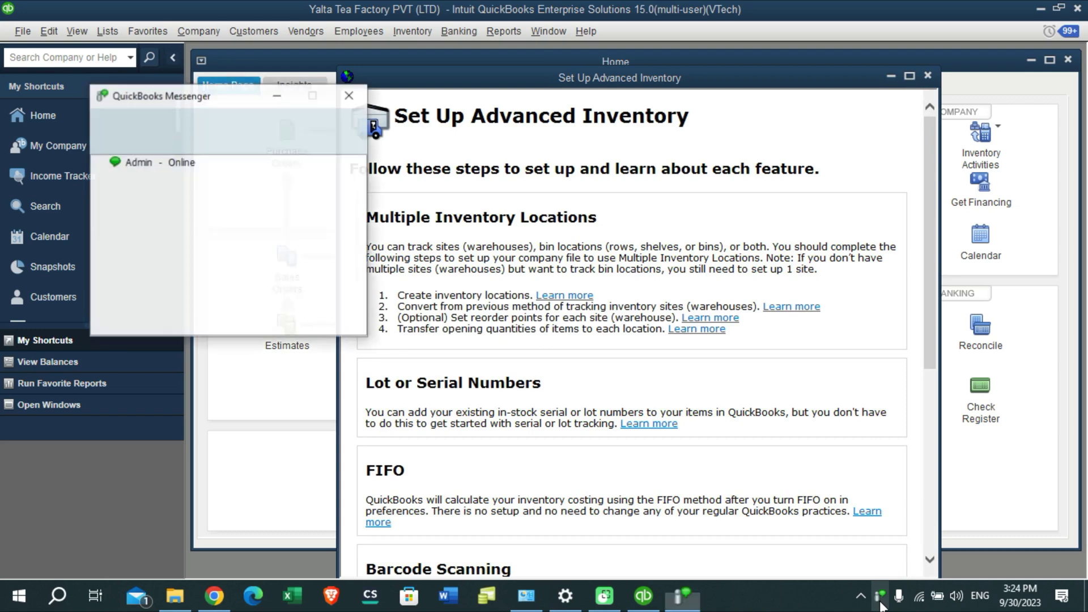
double_click(161, 163)
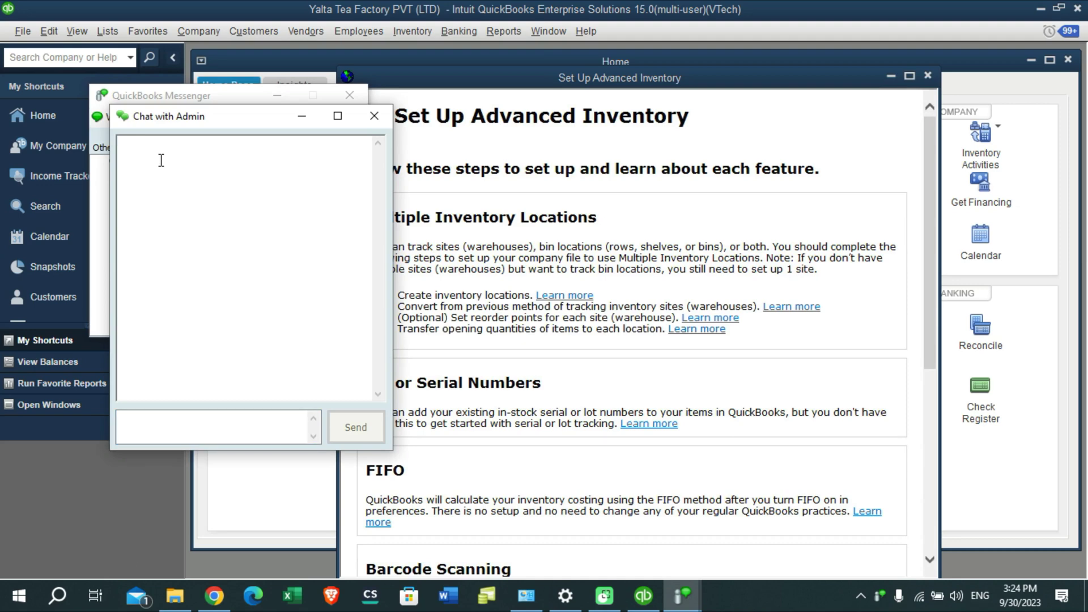
left_click(196, 426)
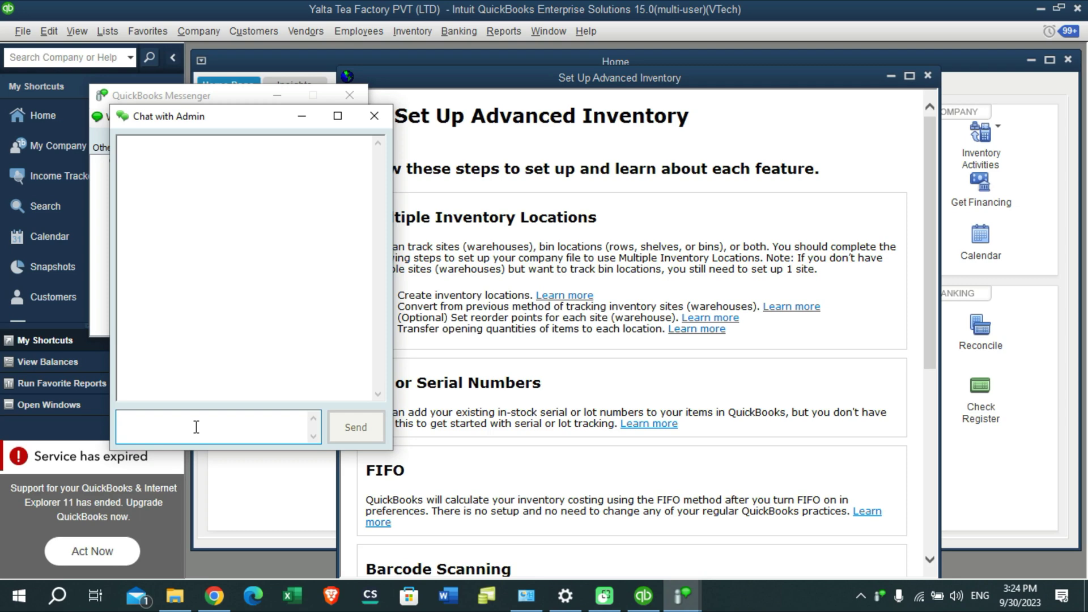
type("tes")
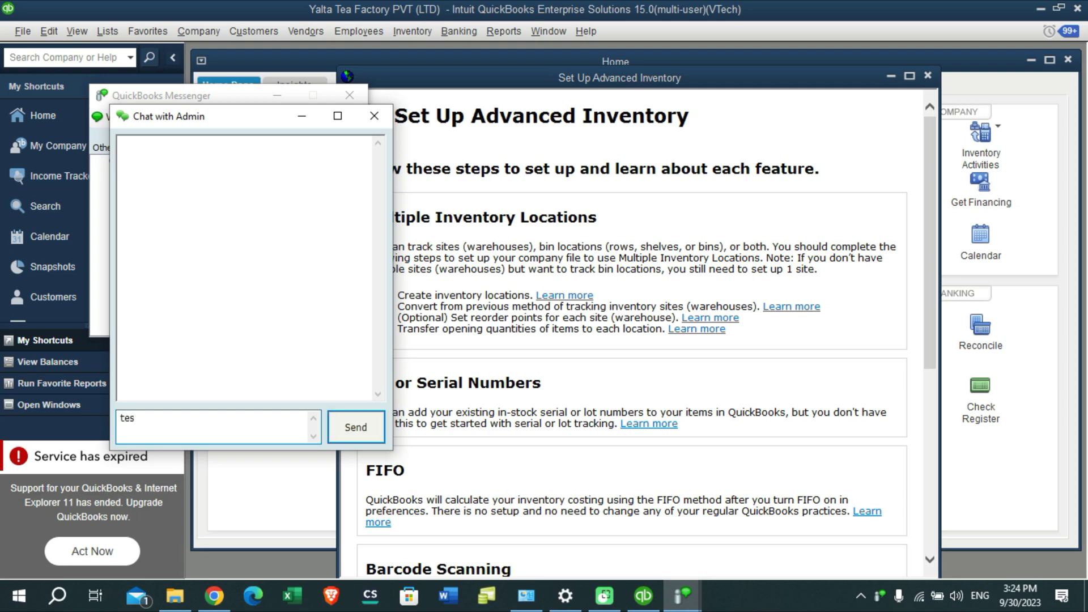
type("t1")
left_click(357, 435)
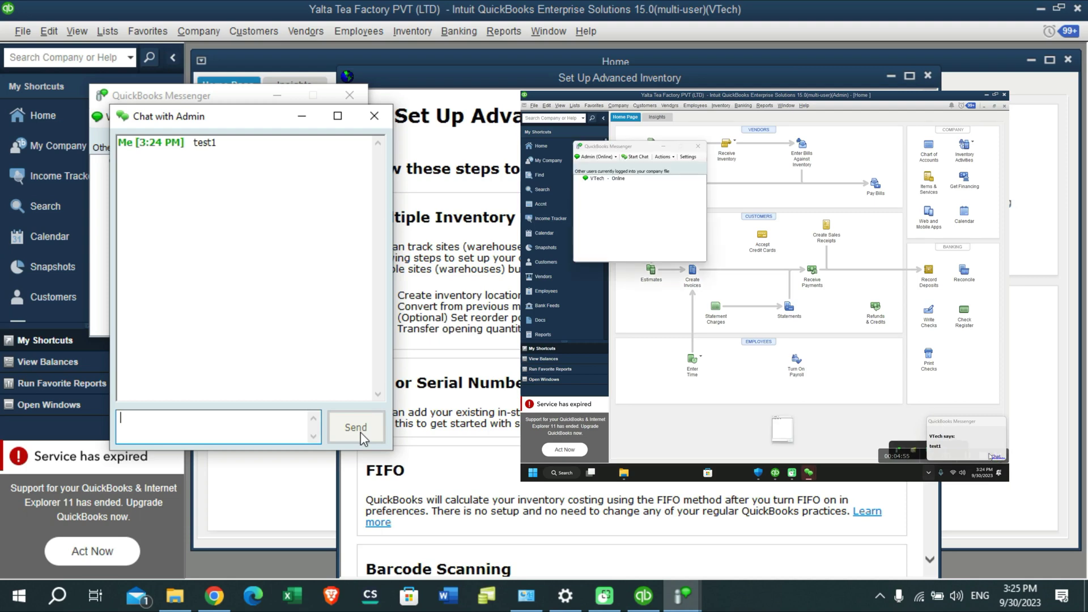
type("test2")
left_click(368, 436)
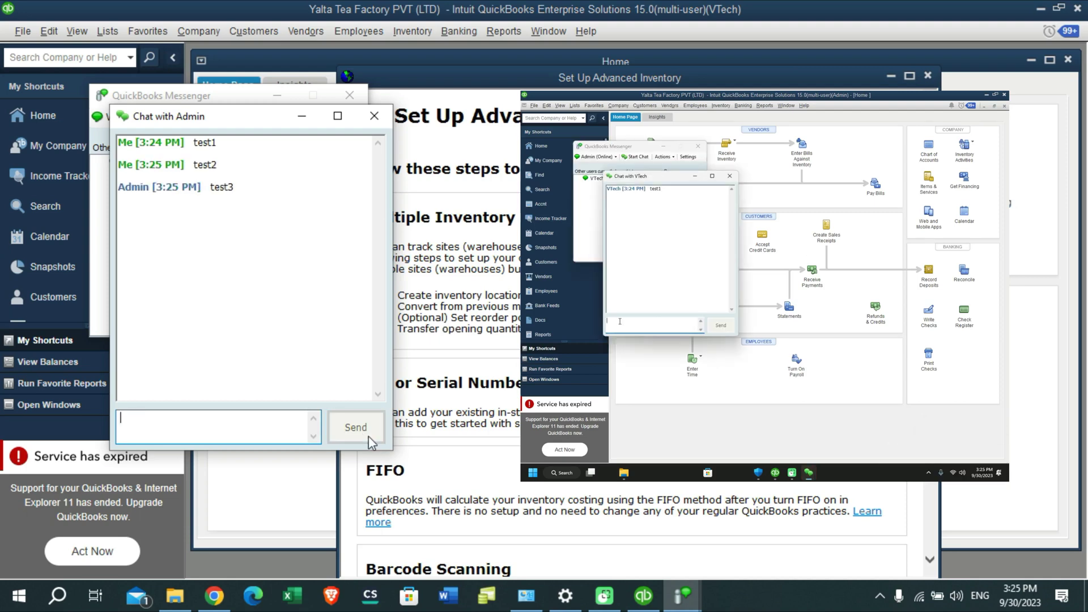
left_click(356, 100)
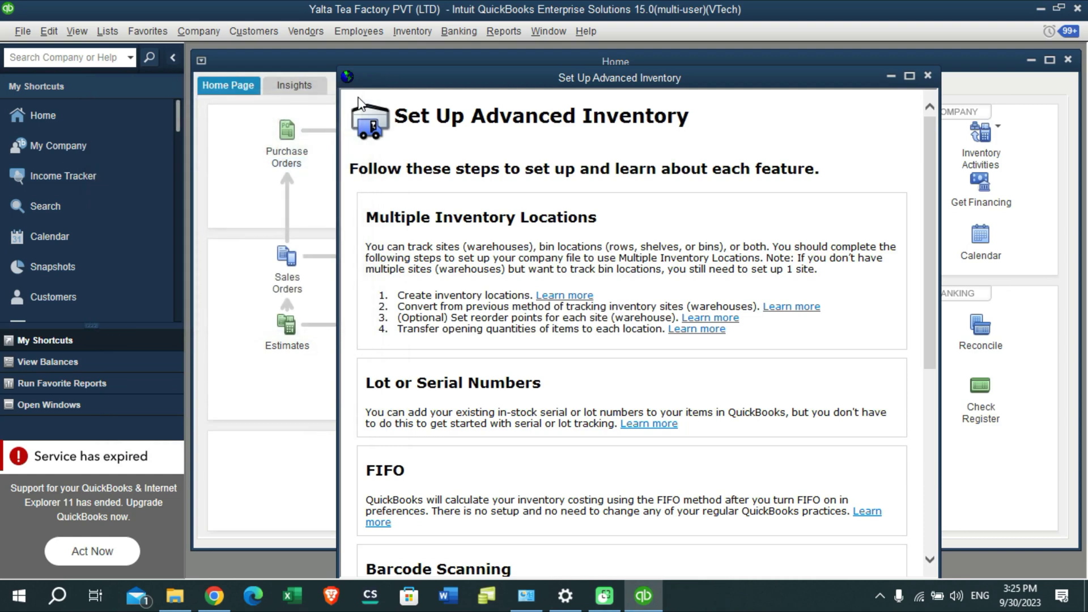